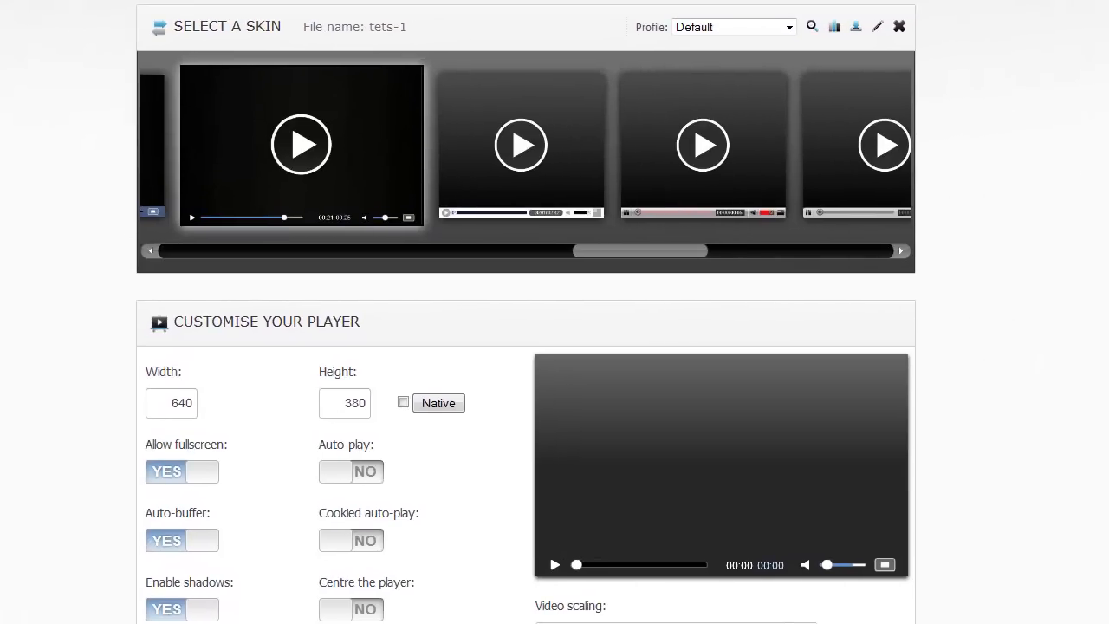
Set the video player's height to 360 in the player customisation settings.
scroll(525, 312, down, 2)
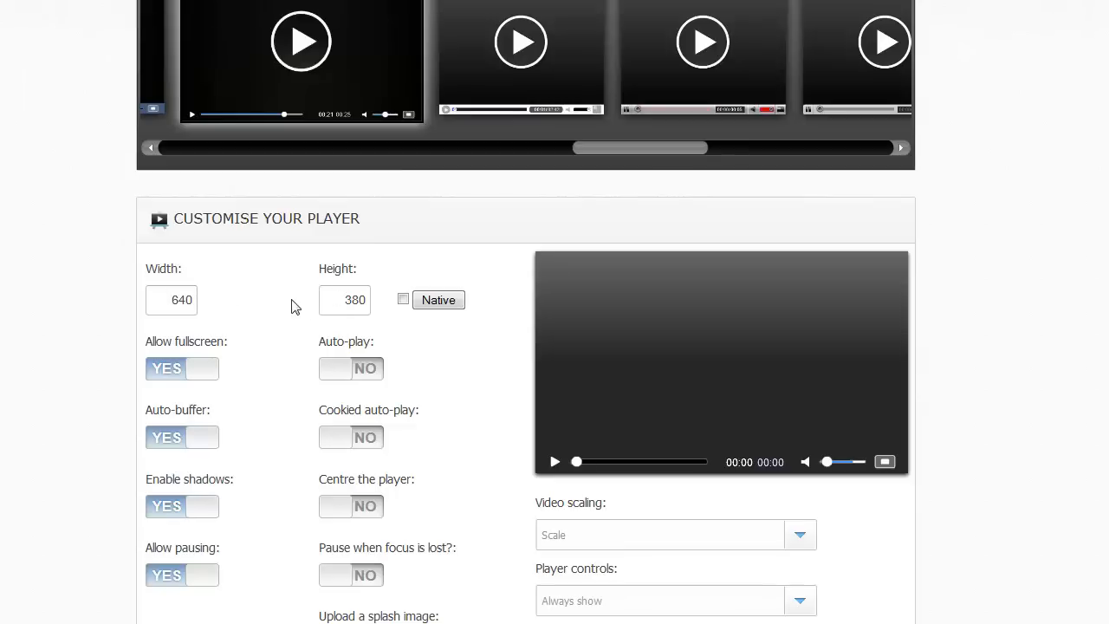
drag(329, 299, 373, 300)
text(360)
click(50, 379)
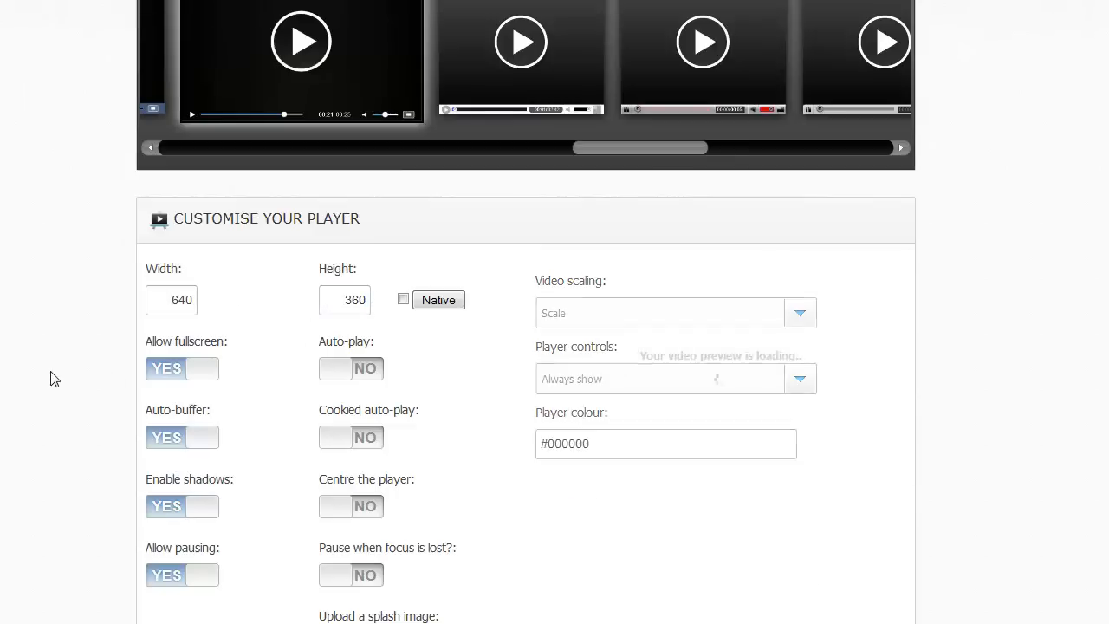
Turn on auto-play for the player and save the video settings.
scroll(1042, 306, down, 3)
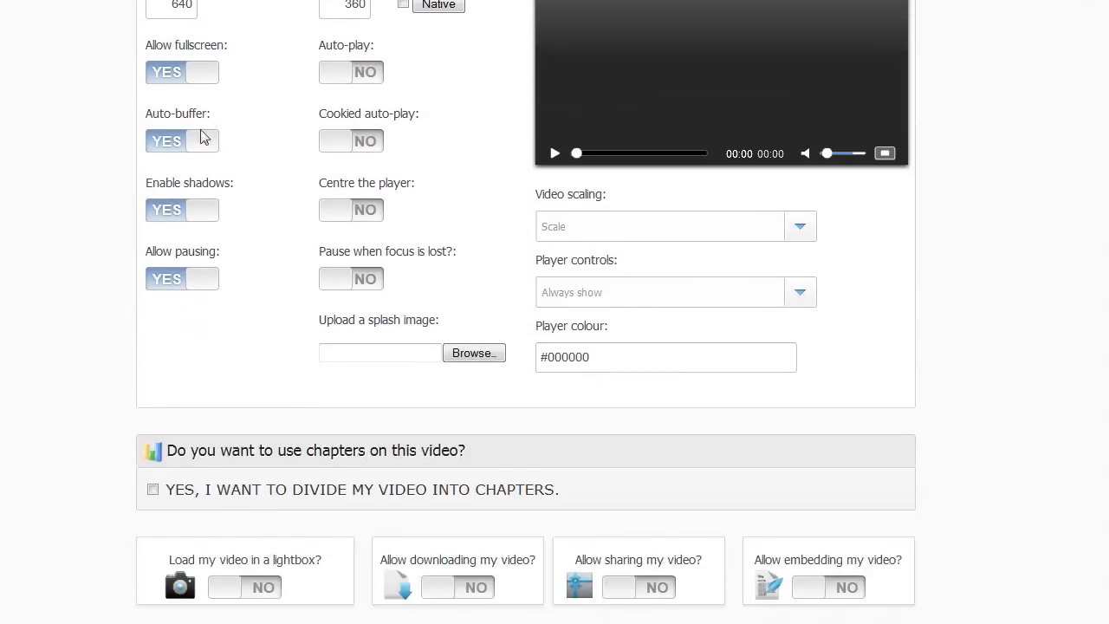
scroll(525, 312, up, 2)
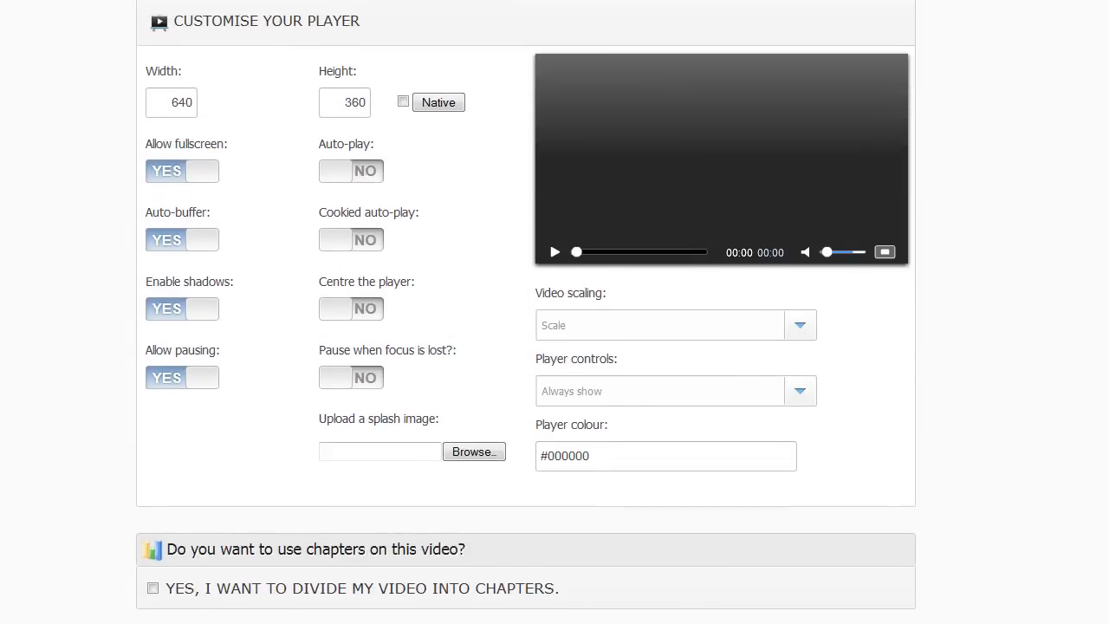
scroll(526, 311, down, 3)
scroll(526, 312, up, 3)
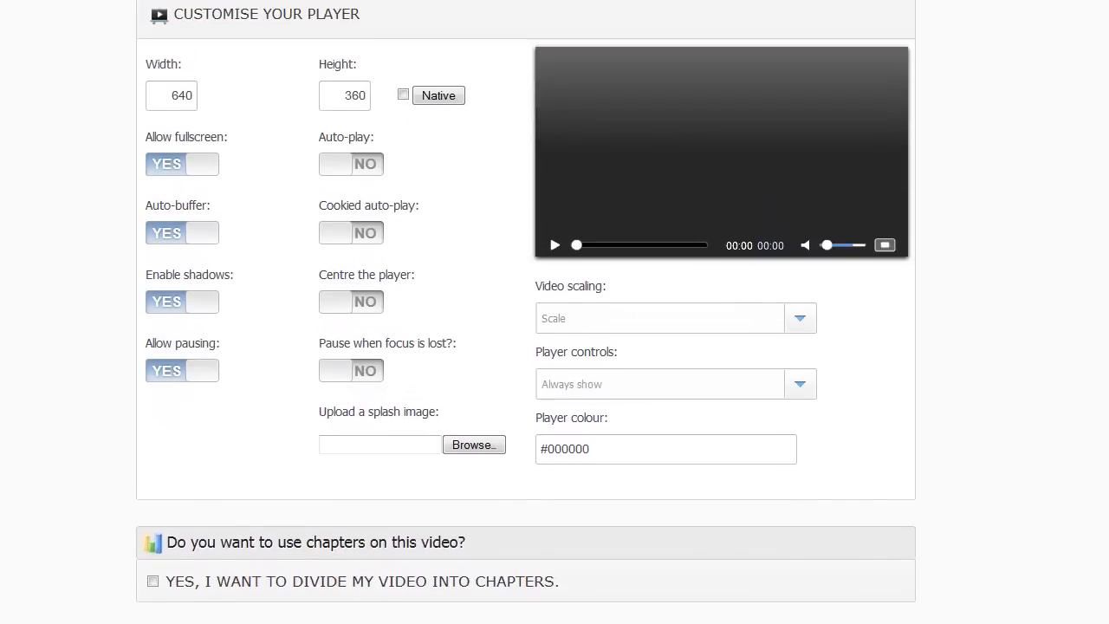
click(367, 175)
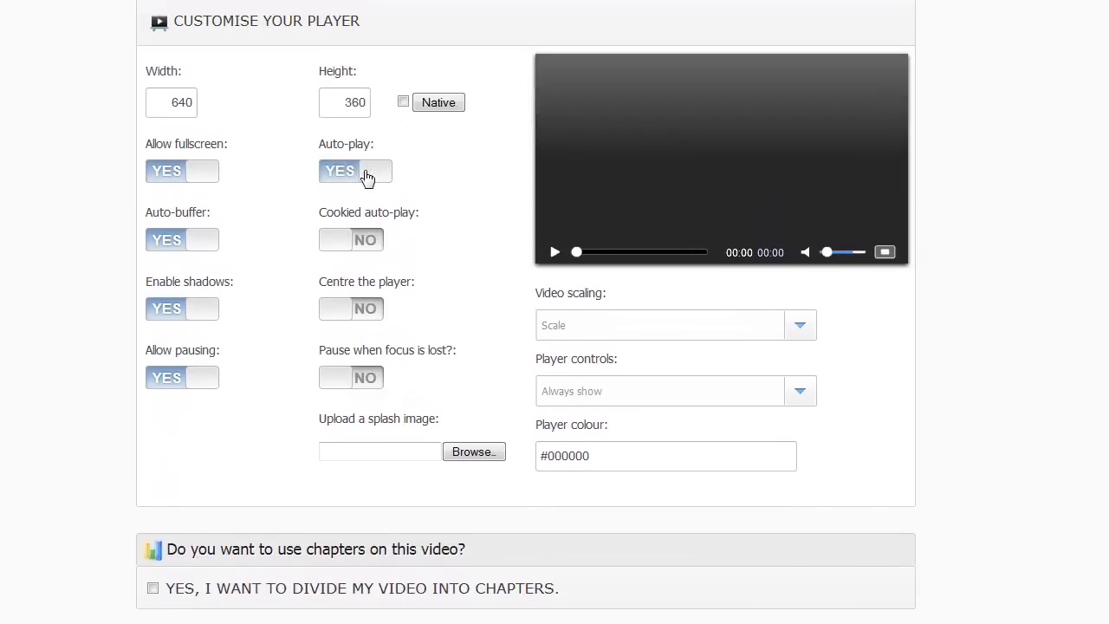
scroll(366, 176, down, 4)
scroll(526, 312, down, 5)
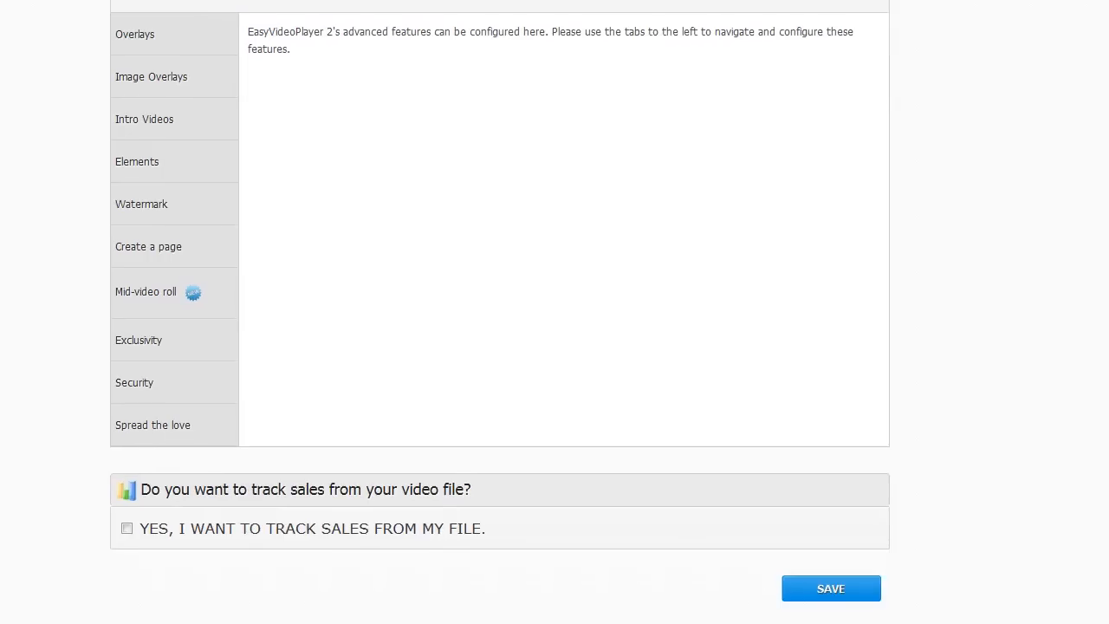
click(824, 593)
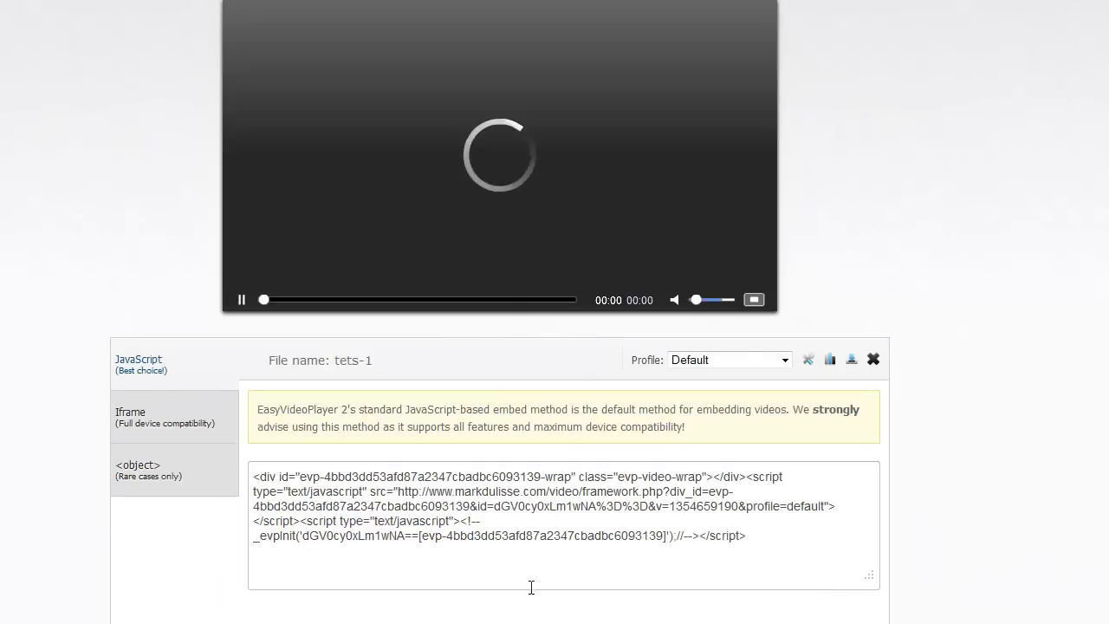
Pause the video preview and copy the whole JavaScript embed code for the tets-1 file.
click(241, 299)
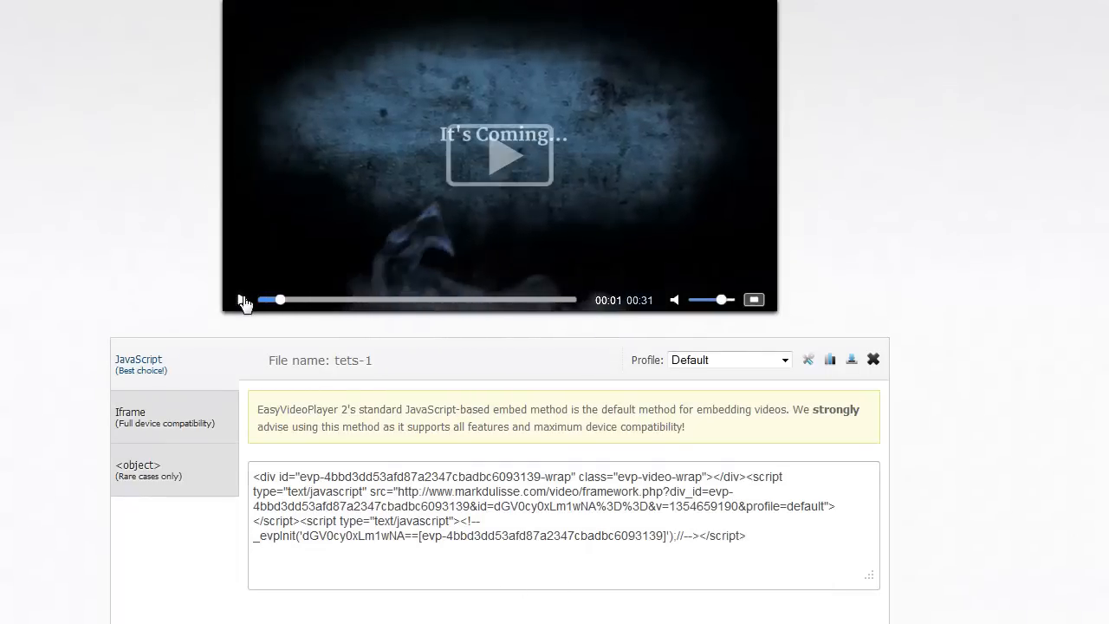
click(564, 517)
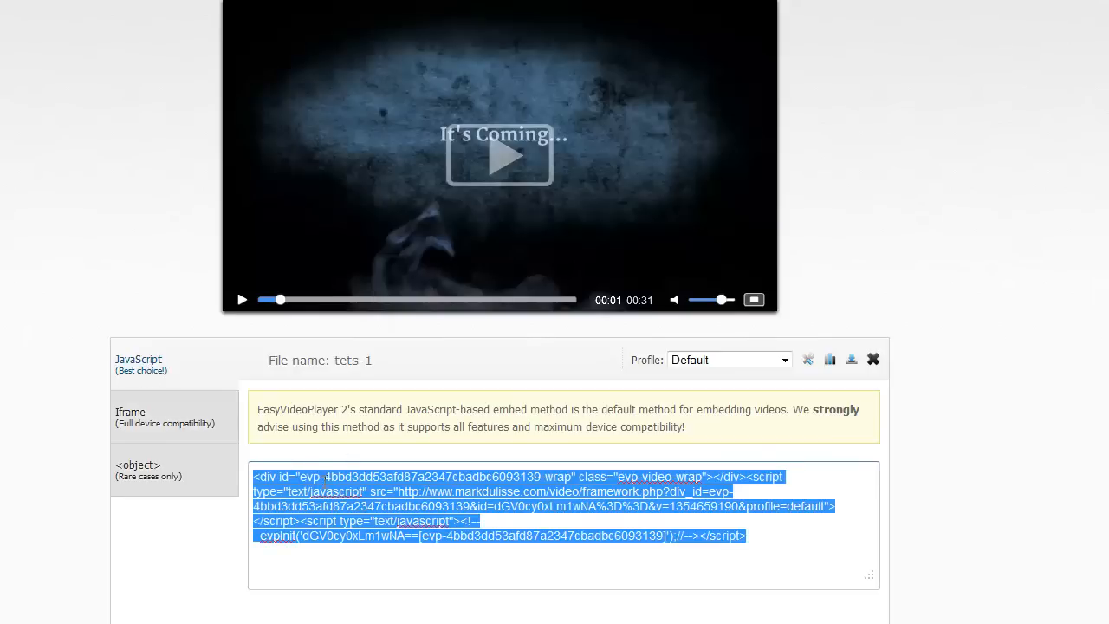
right_click(531, 522)
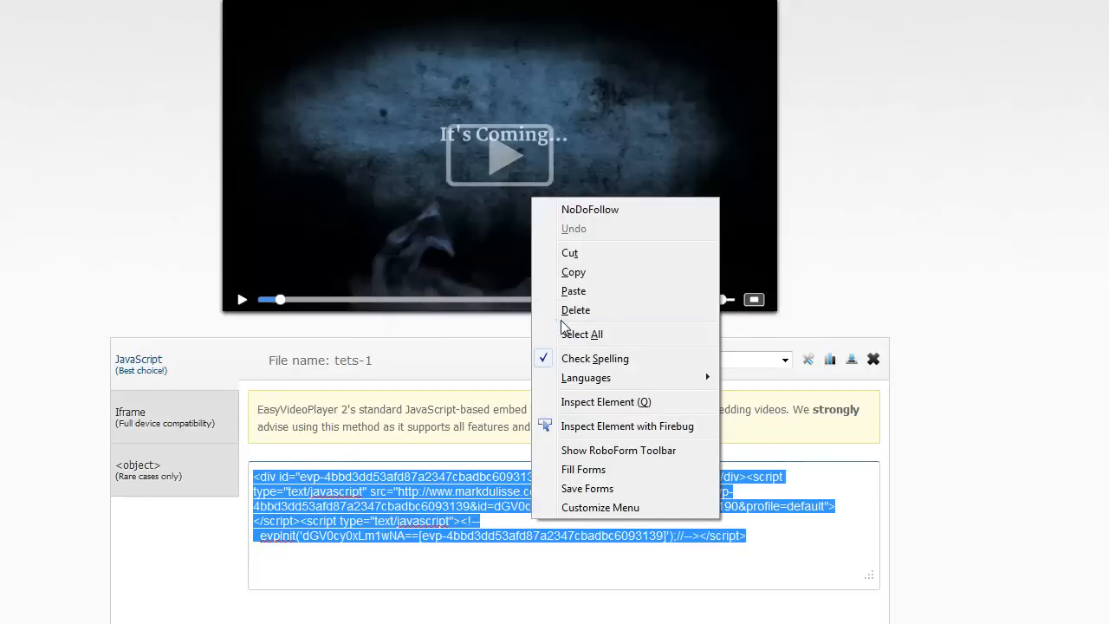
click(578, 274)
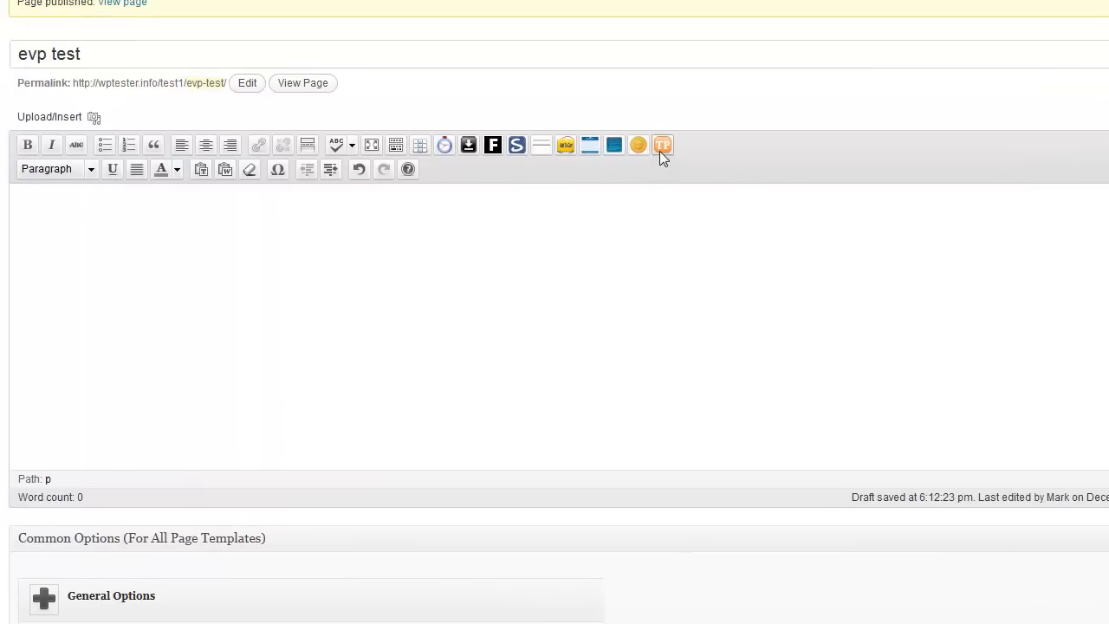
Start a Traffic Player video named "evp test" in the WordPress page, using the Embed code type and the copied code.
click(662, 148)
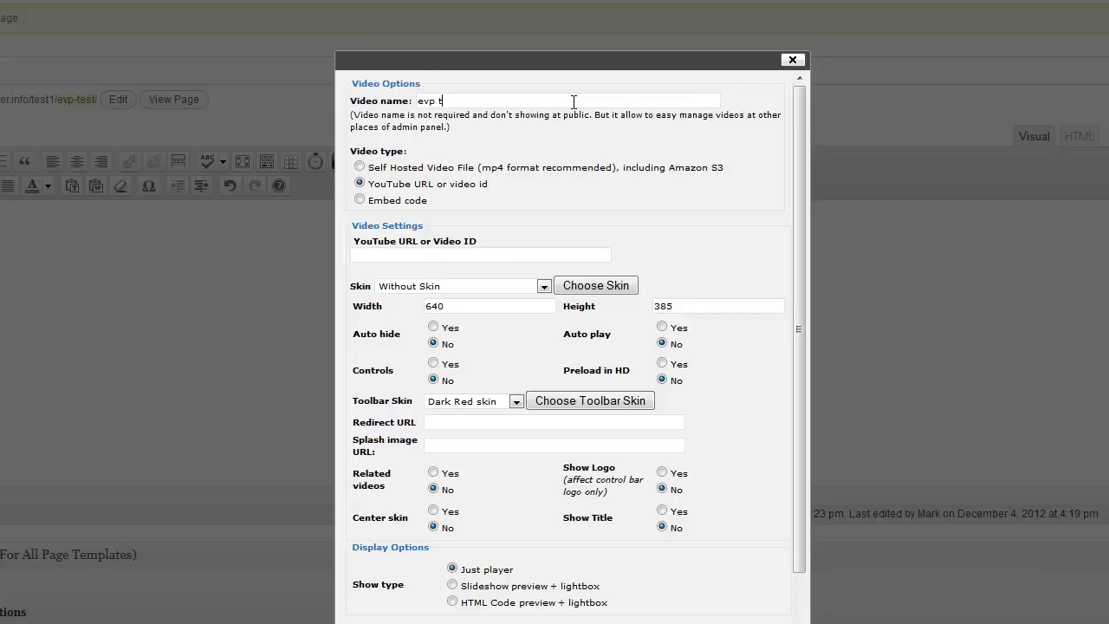
click(359, 168)
click(359, 183)
click(359, 200)
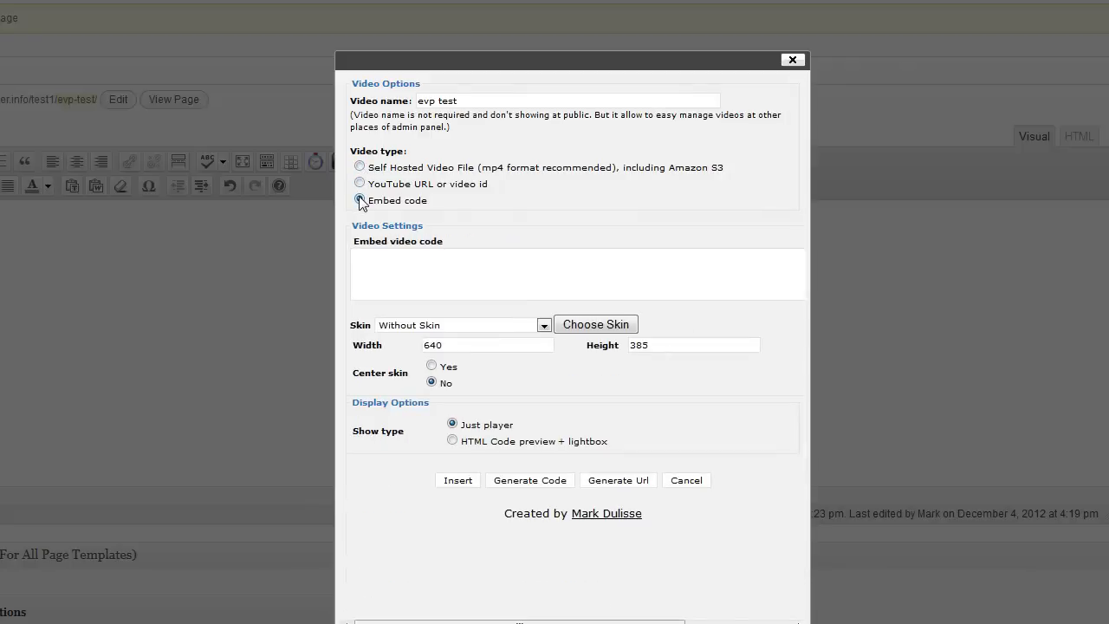
right_click(358, 261)
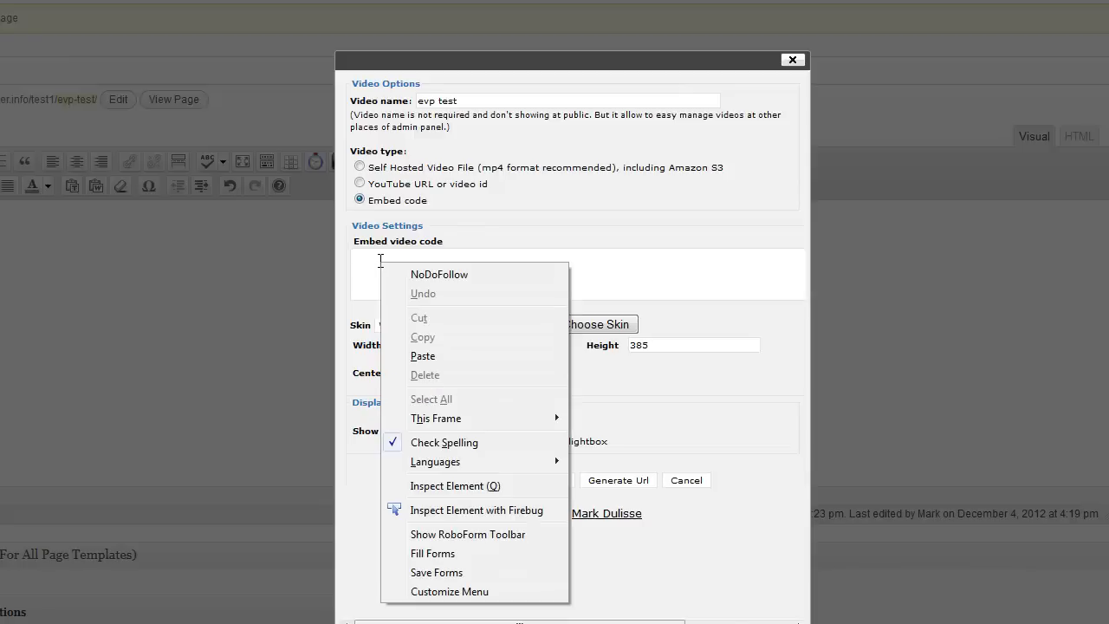
click(372, 353)
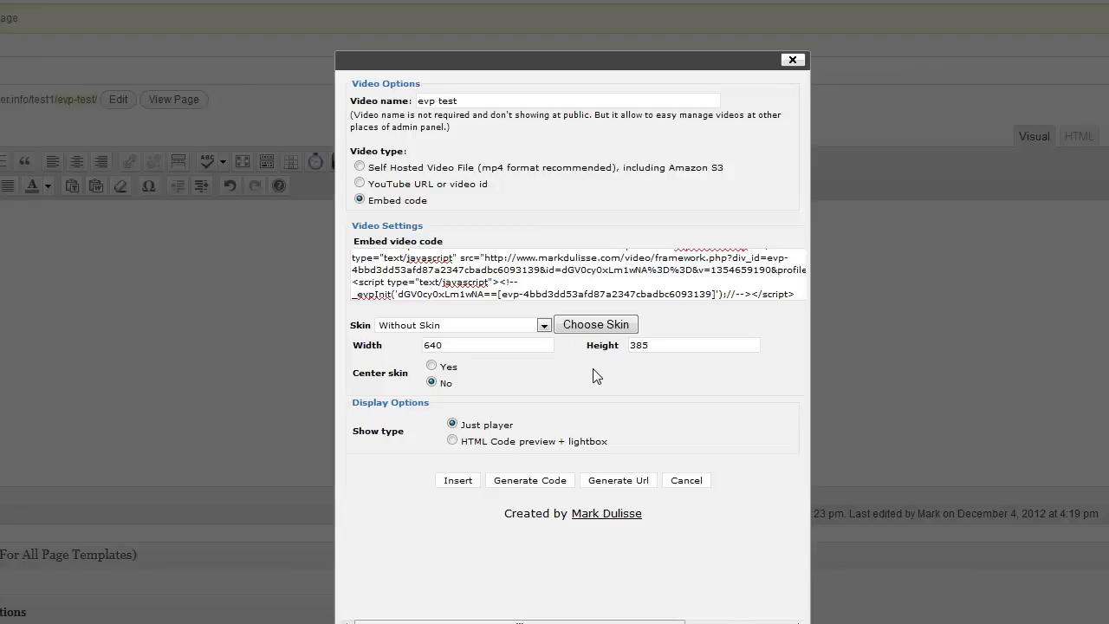
Apply "Skin 21 - shadow theme" to the embedded video.
click(544, 326)
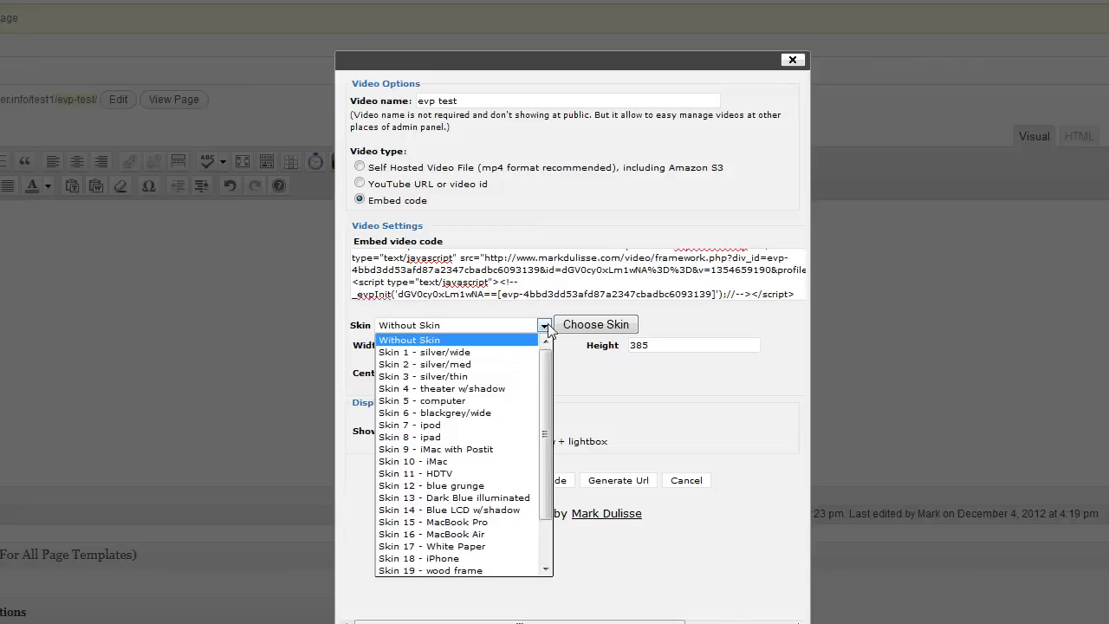
scroll(544, 386, down, 2)
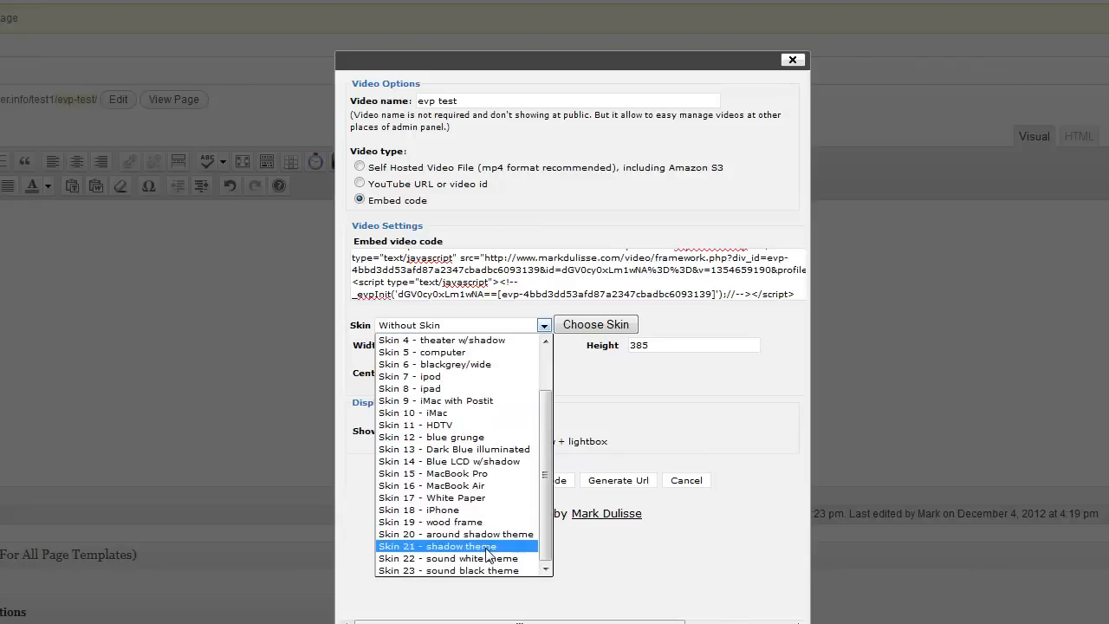
click(487, 546)
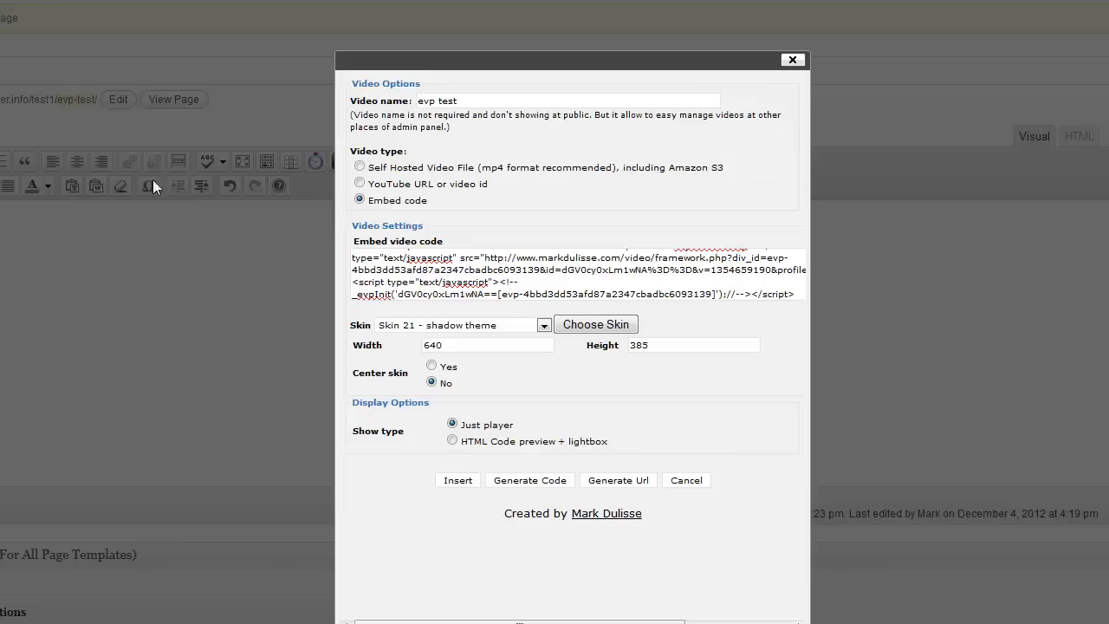
Set the video height to 360, centre the skin, and insert it into the page with the Just player show type.
double_click(641, 346)
text(360)
click(431, 366)
click(452, 441)
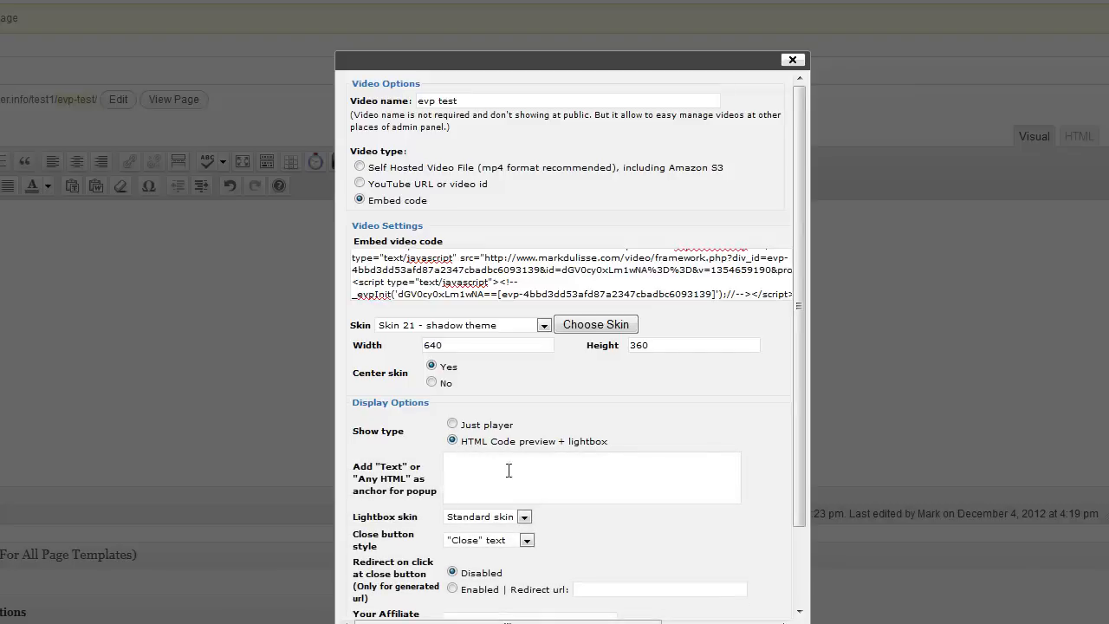
click(452, 423)
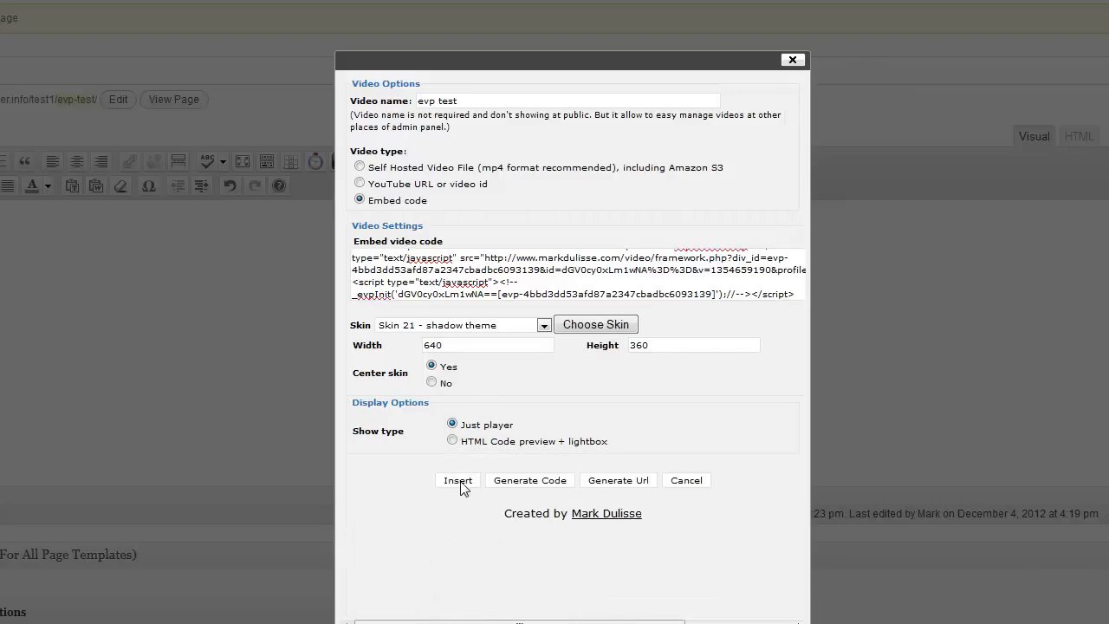
click(459, 481)
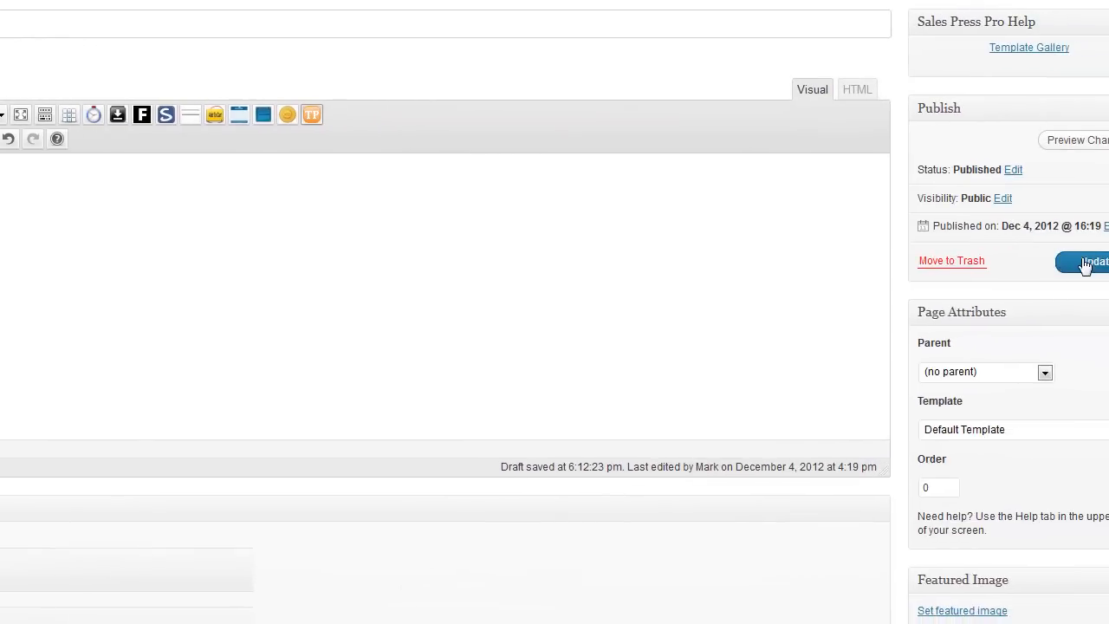
Update the evp test page, open it in a new browser tab and pause the playing video.
click(1085, 264)
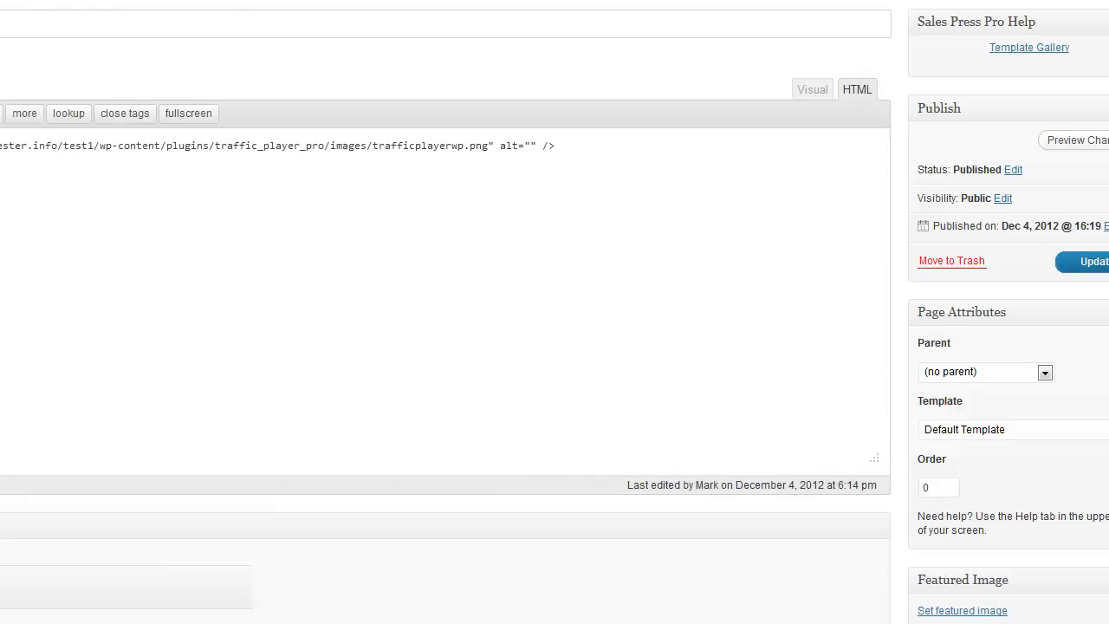
right_click(307, 96)
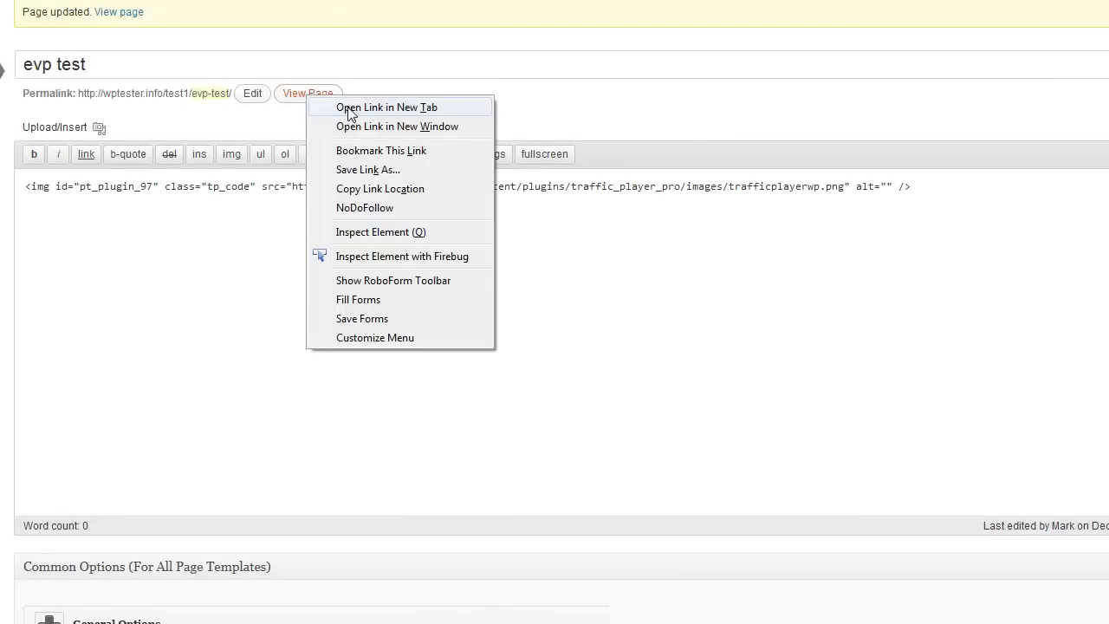
click(348, 112)
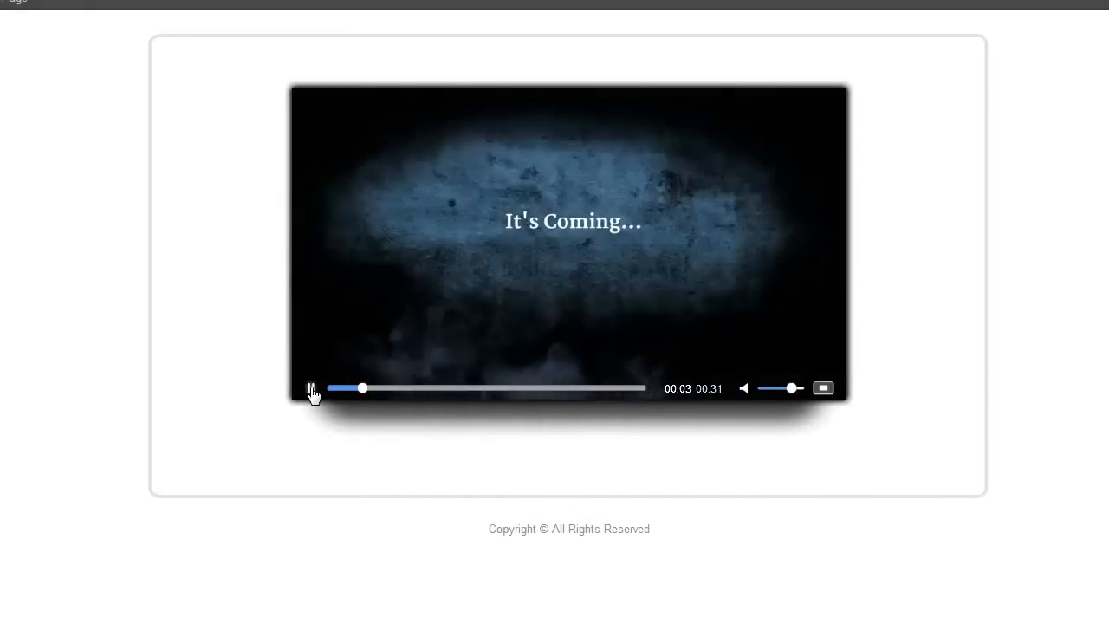
click(311, 389)
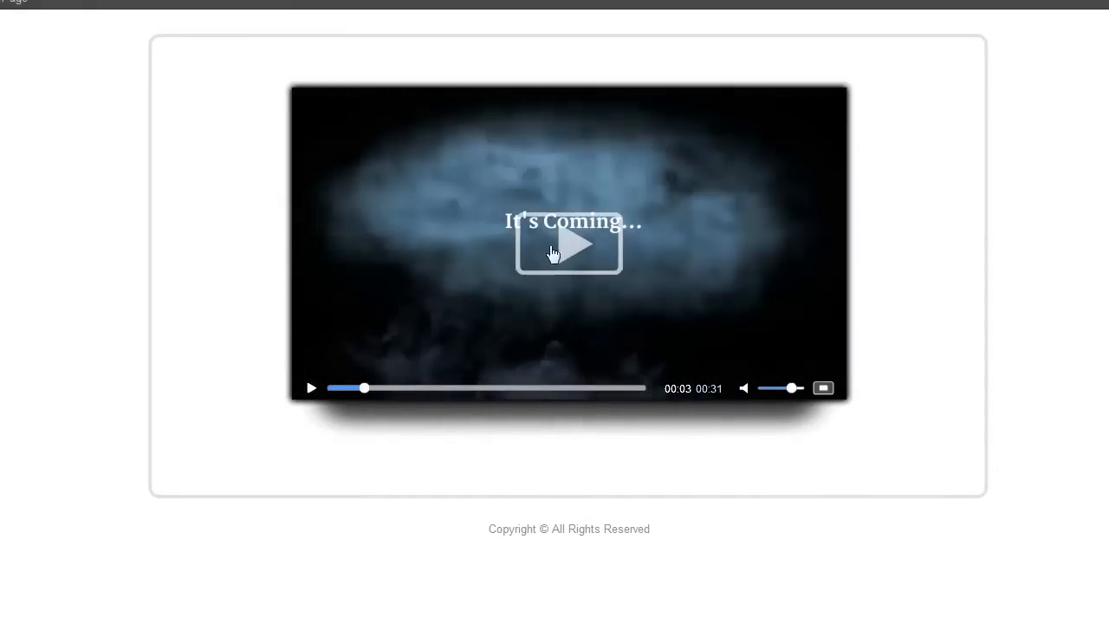
Back in the page's visual editor, change the inserted video's skin to "Skin 12 - blue grunge", reinsert it and pause it on the live page.
click(9, 2)
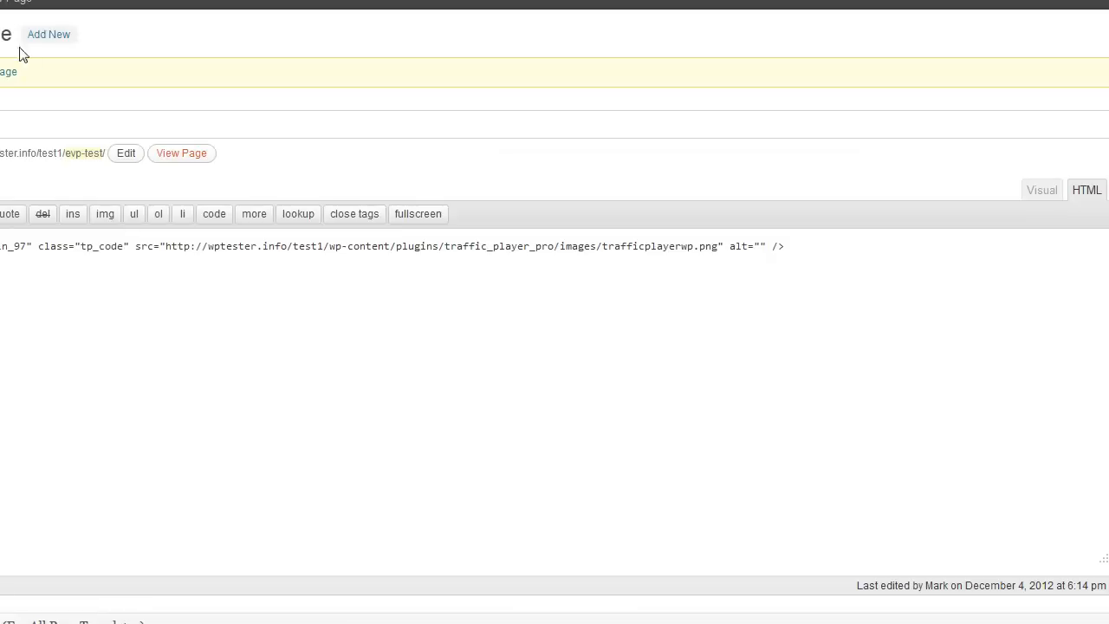
click(1040, 192)
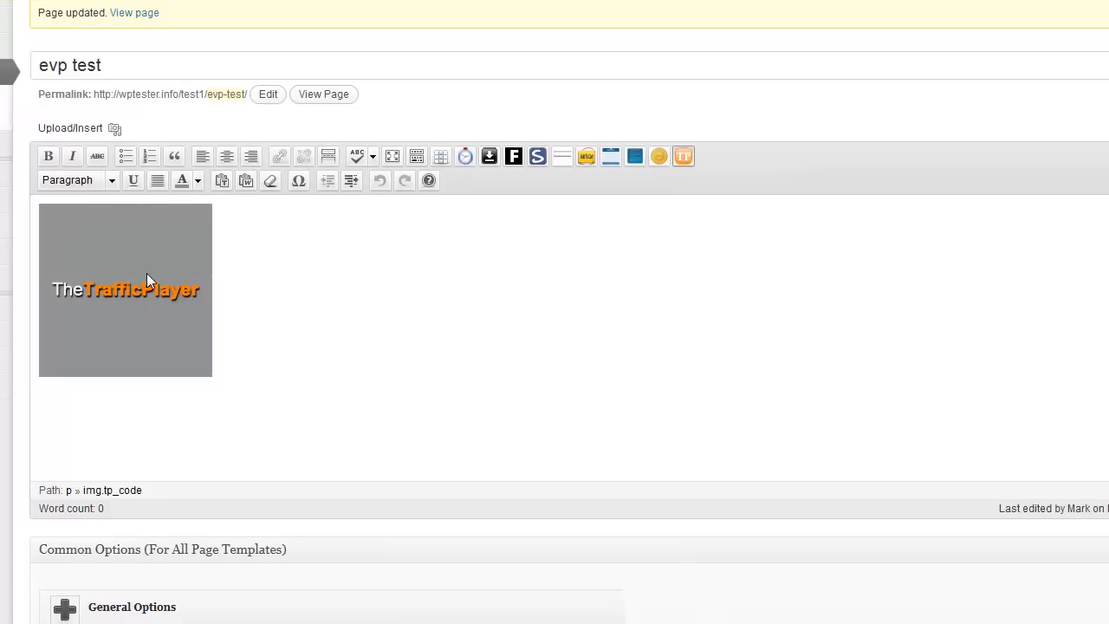
click(146, 273)
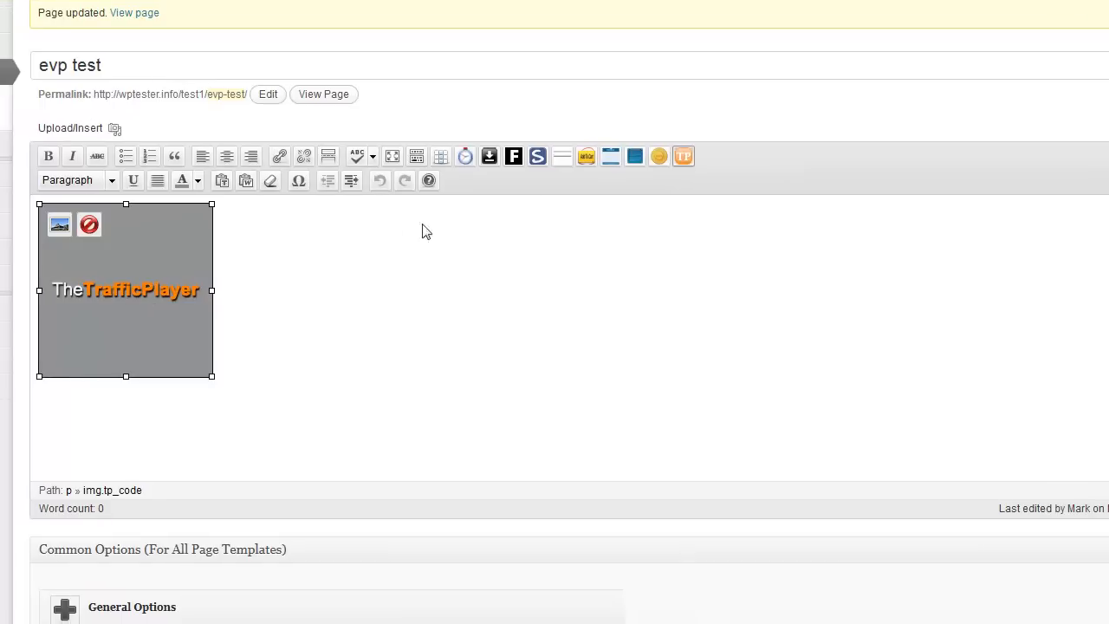
click(687, 160)
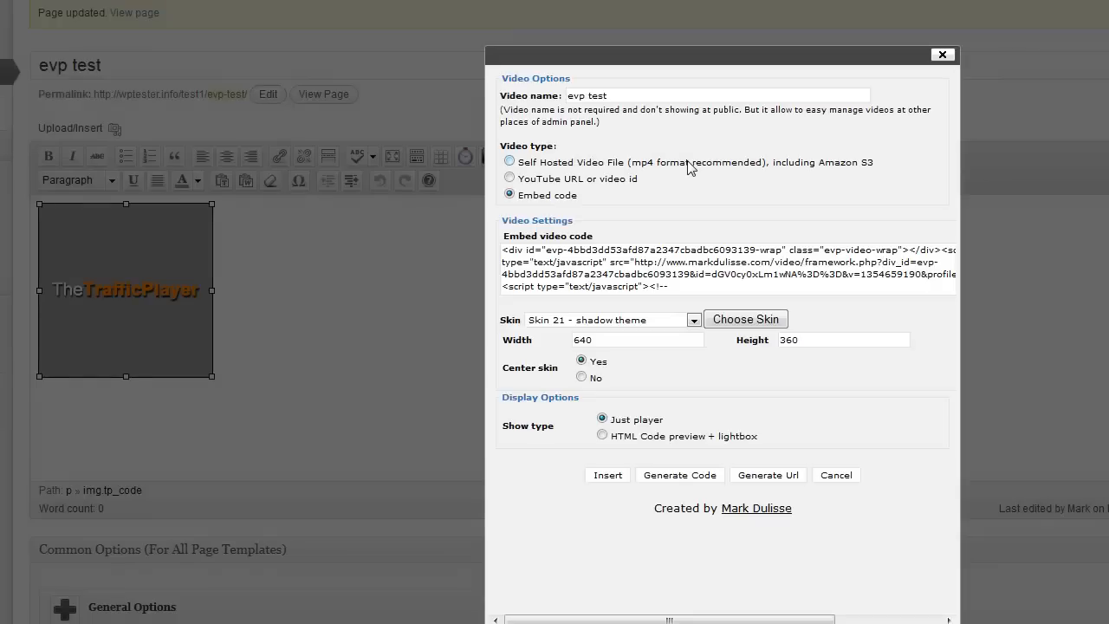
click(641, 321)
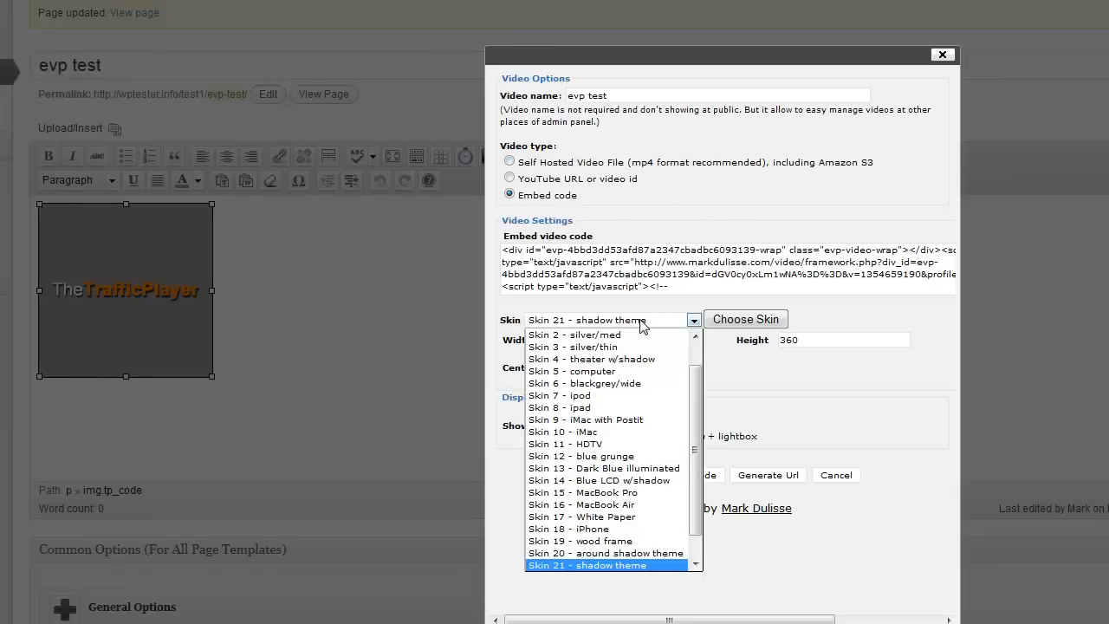
click(636, 456)
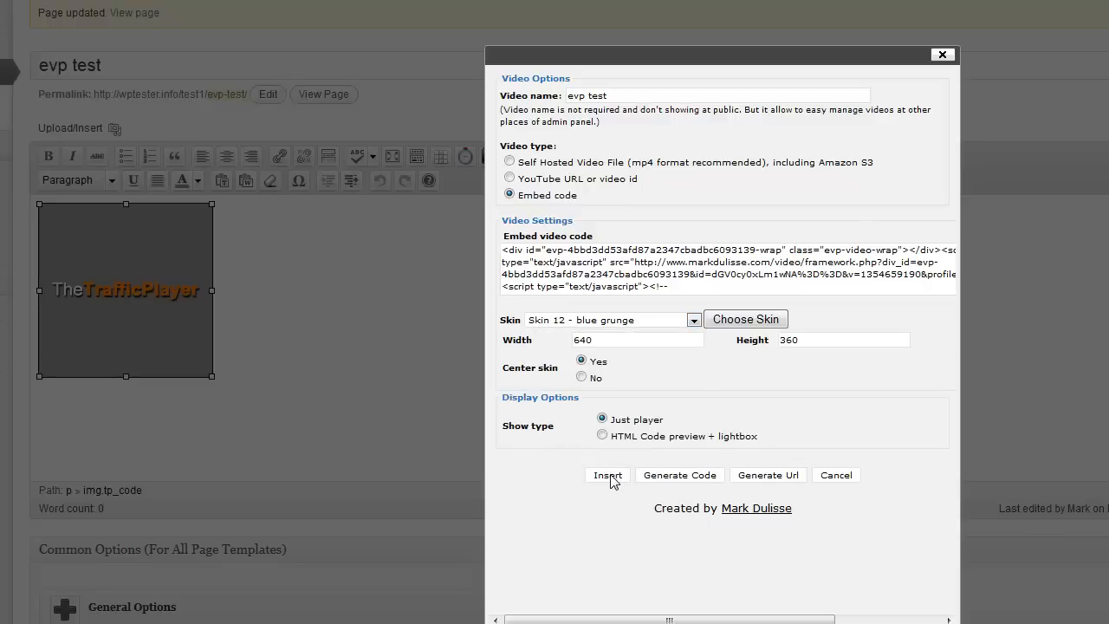
click(609, 476)
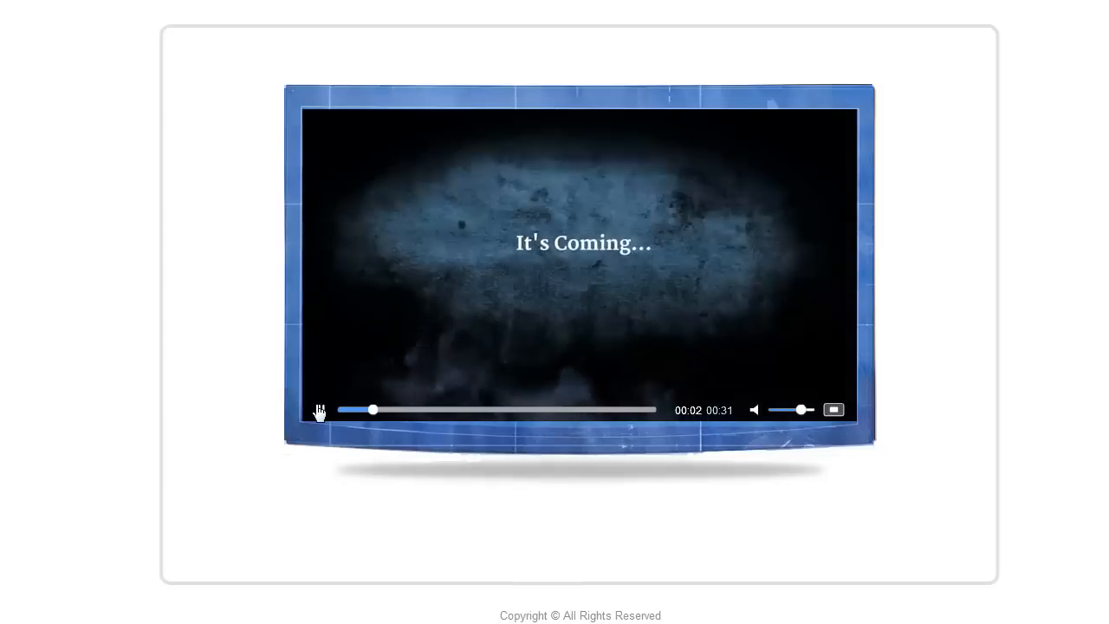
click(319, 411)
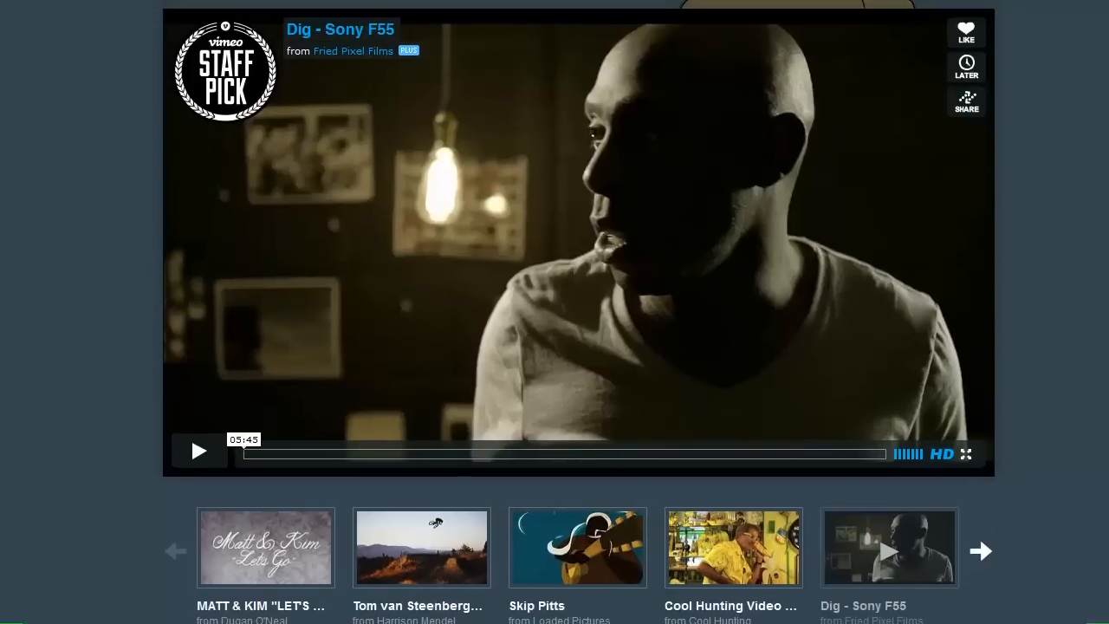
Open the sharing options of the "Dig - Sony F55" video on Vimeo and expand its embed customization options.
click(960, 105)
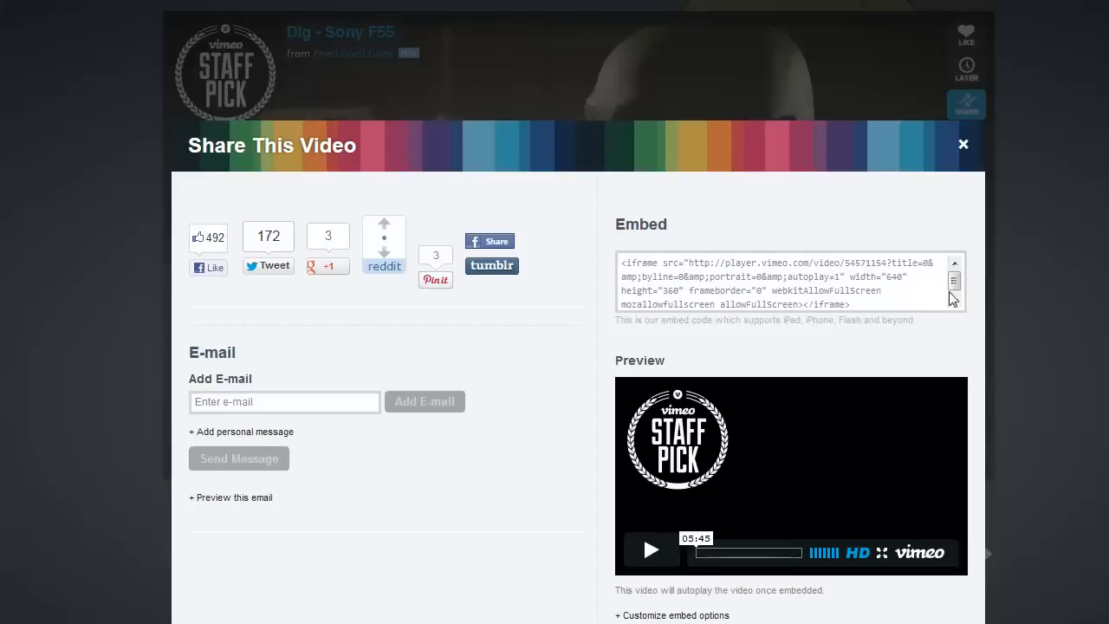
scroll(708, 384, down, 2)
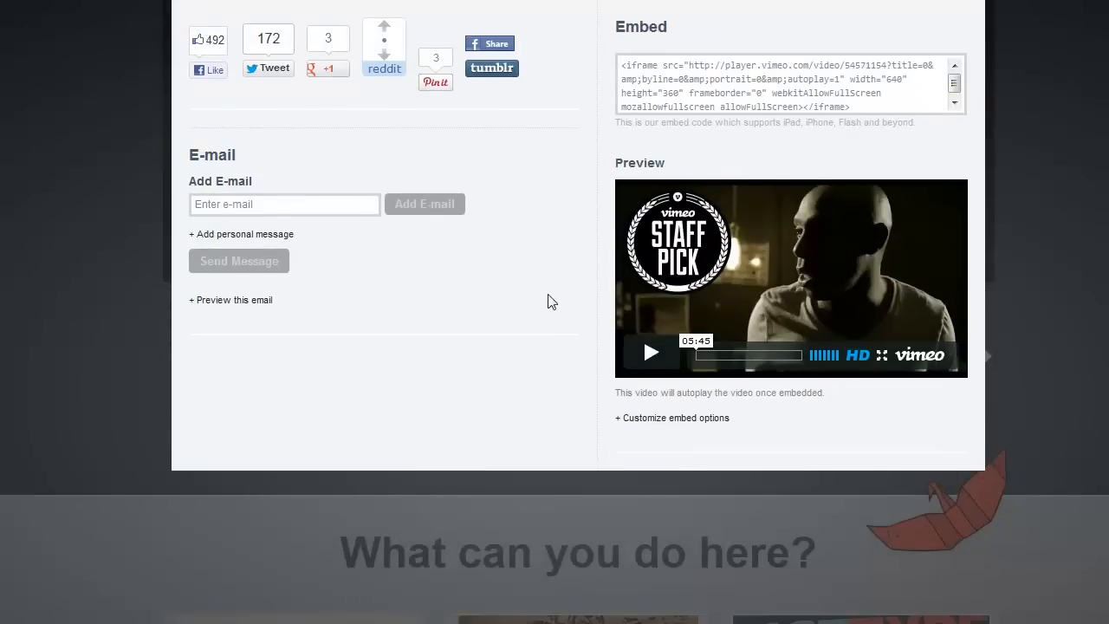
click(673, 420)
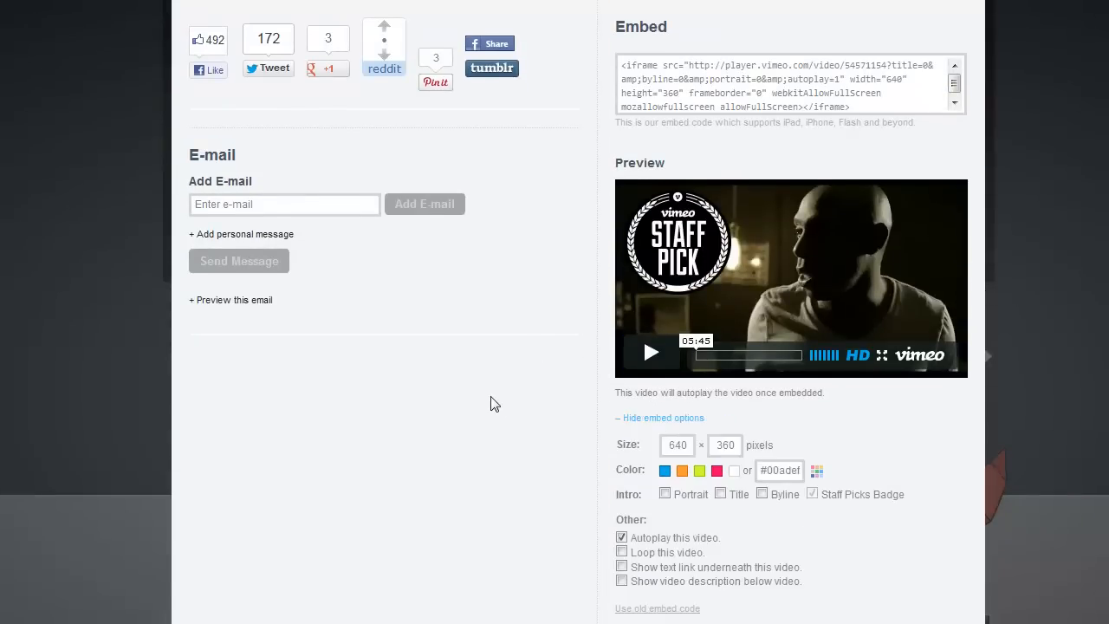
scroll(490, 404, down, 2)
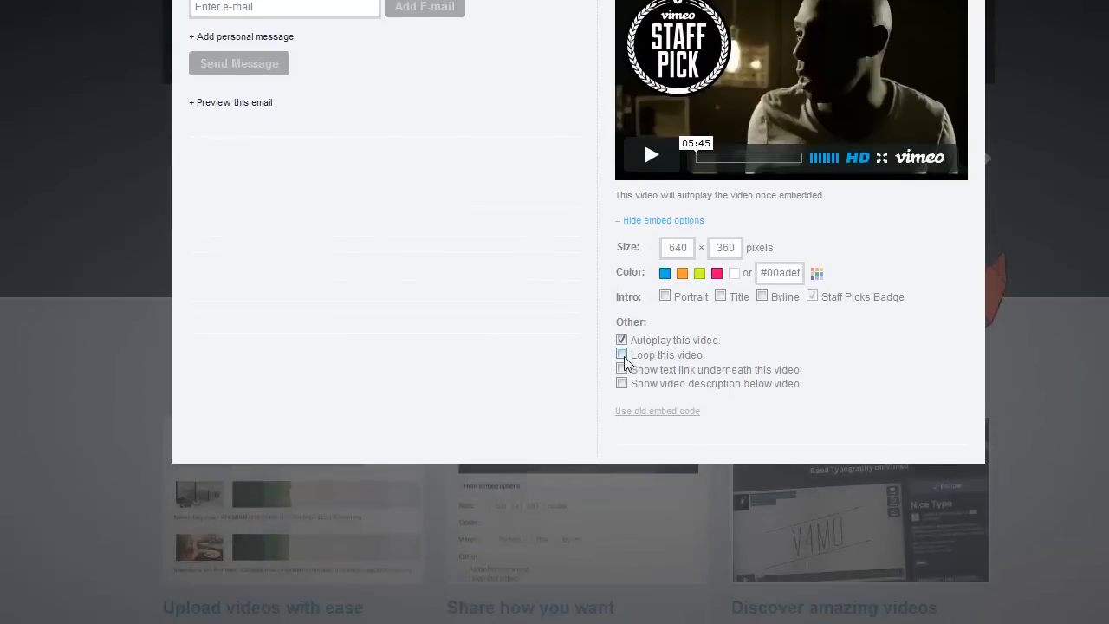
Try out the loop and autoplay playback options in the Vimeo embed settings, leaving only autoplay enabled.
click(621, 365)
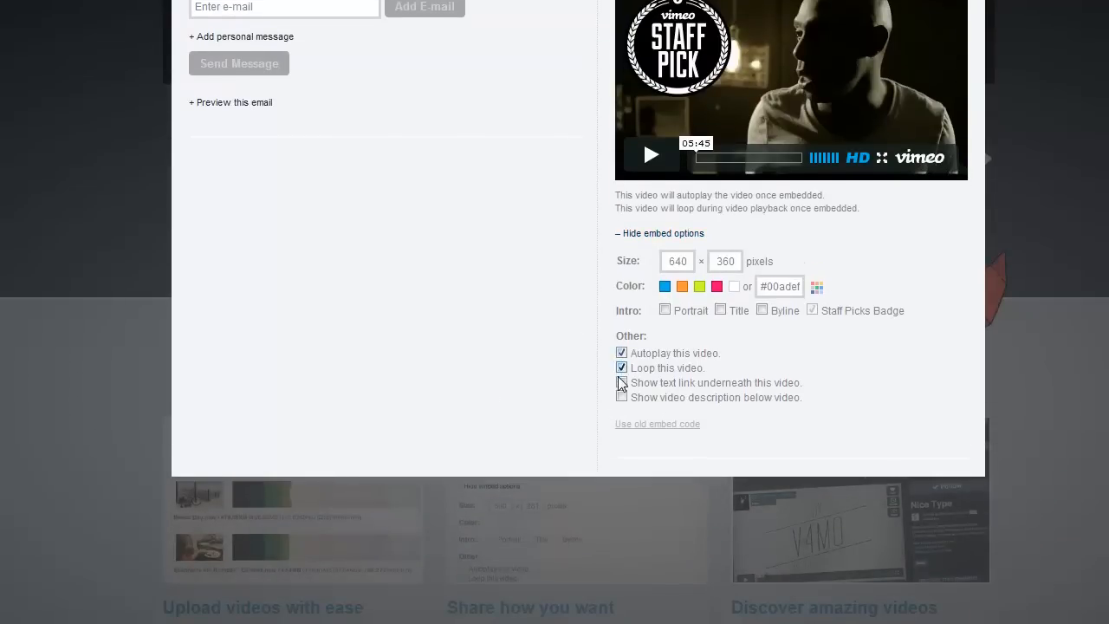
click(621, 382)
click(622, 394)
click(621, 367)
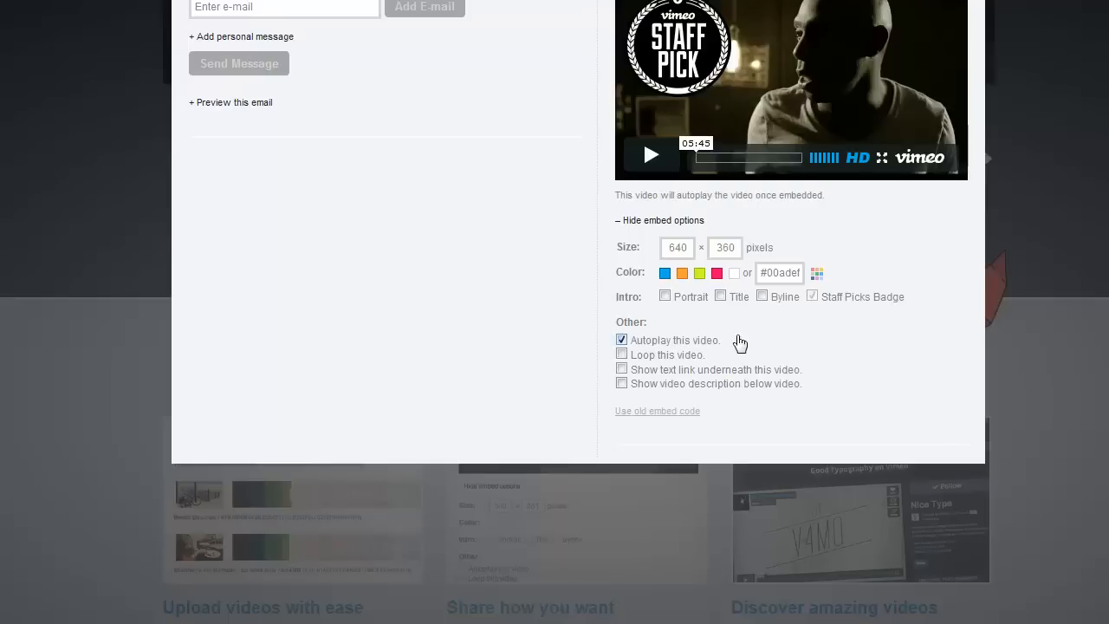
click(621, 340)
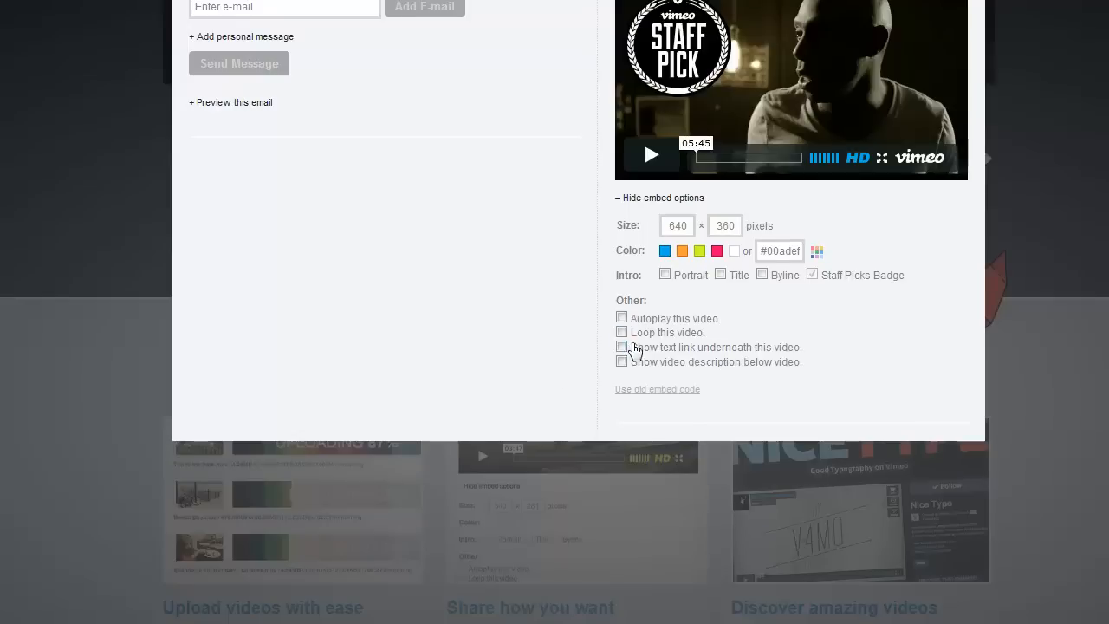
click(621, 319)
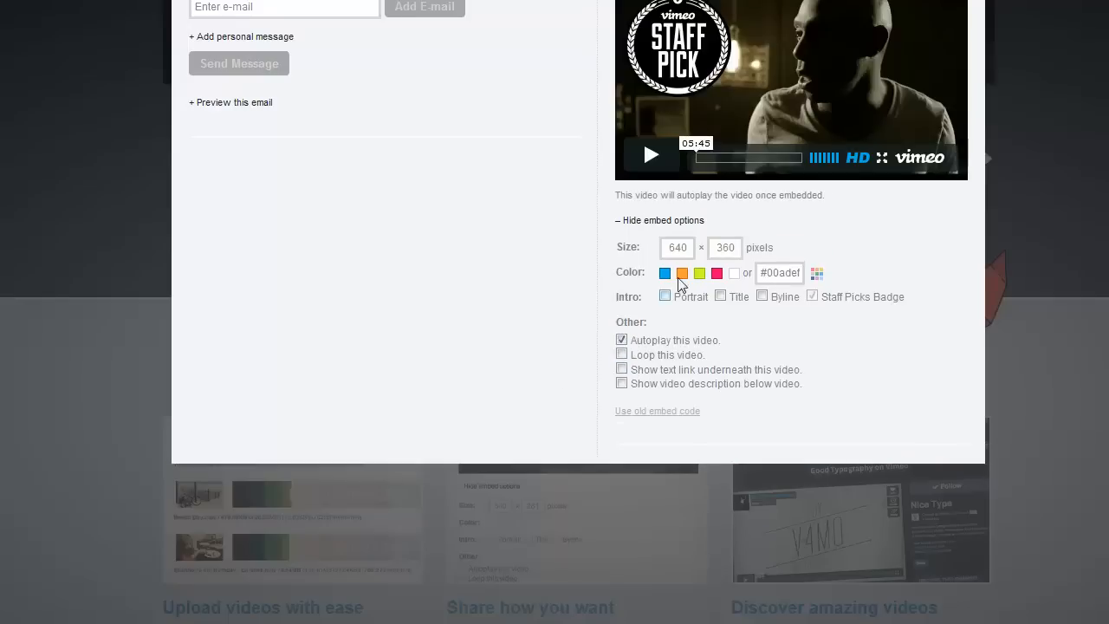
Check the embed width, then copy the complete Vimeo iframe embed code for the 640 × 360 video.
drag(687, 246, 664, 249)
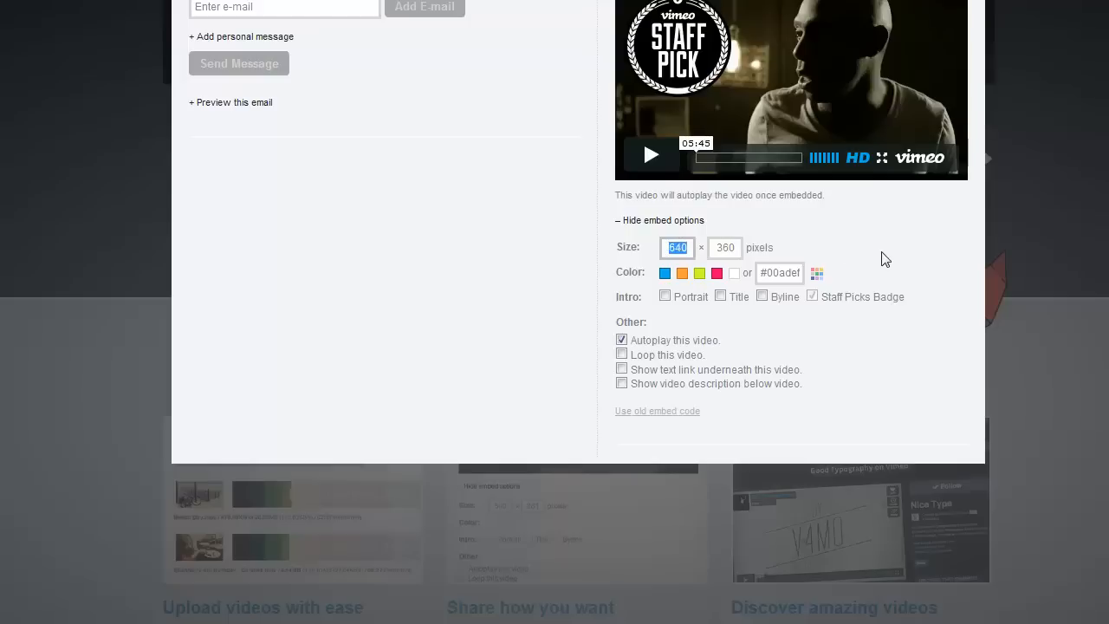
scroll(873, 258, up, 2)
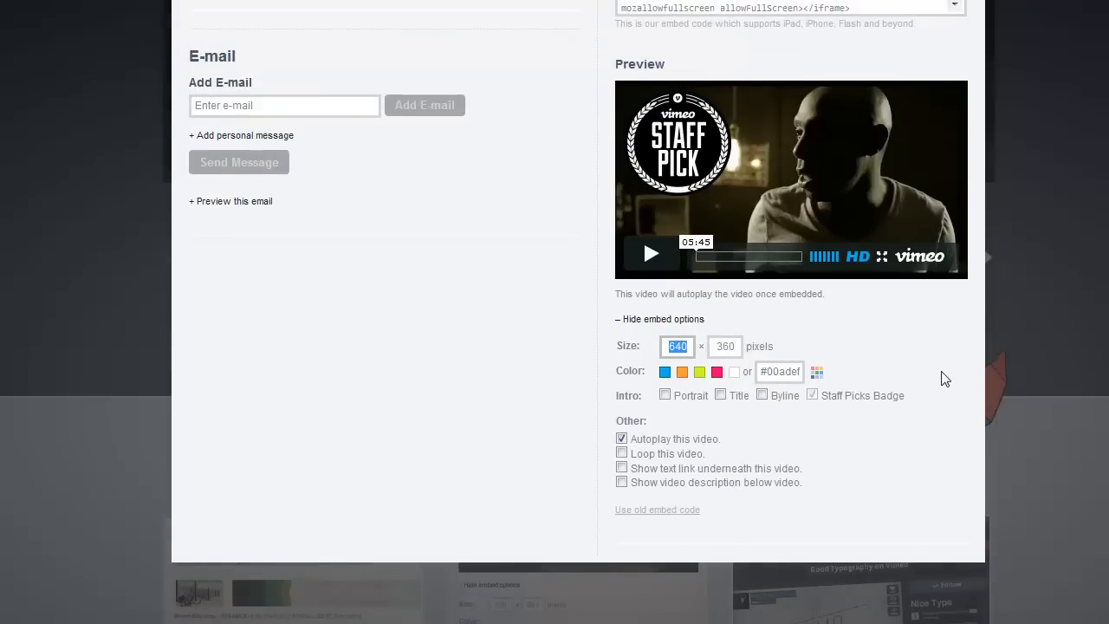
scroll(962, 370, up, 6)
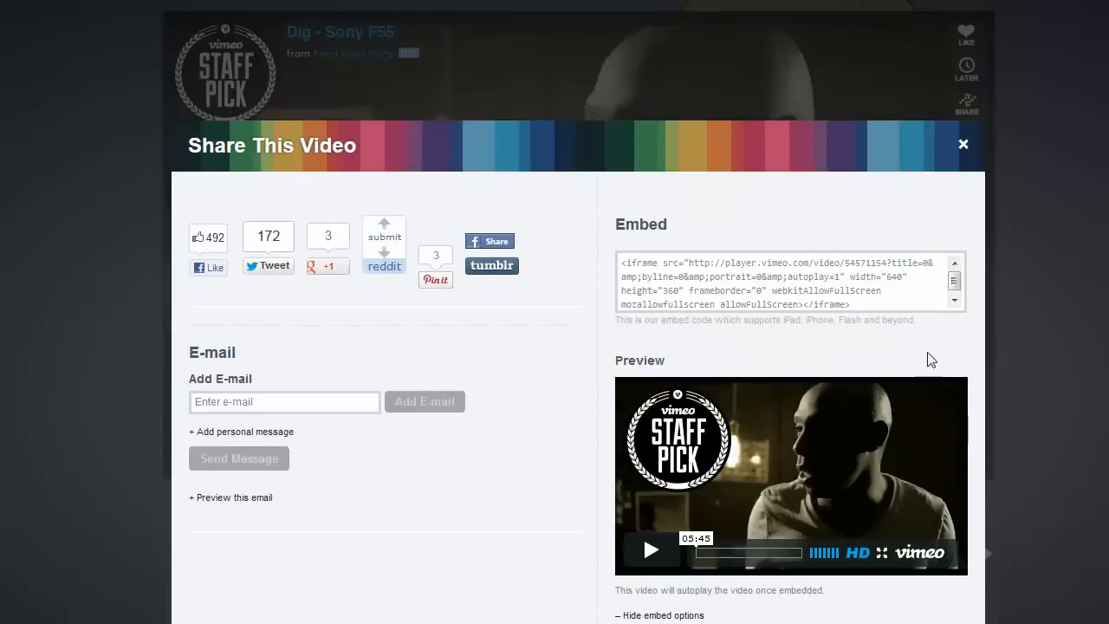
click(807, 298)
right_click(822, 288)
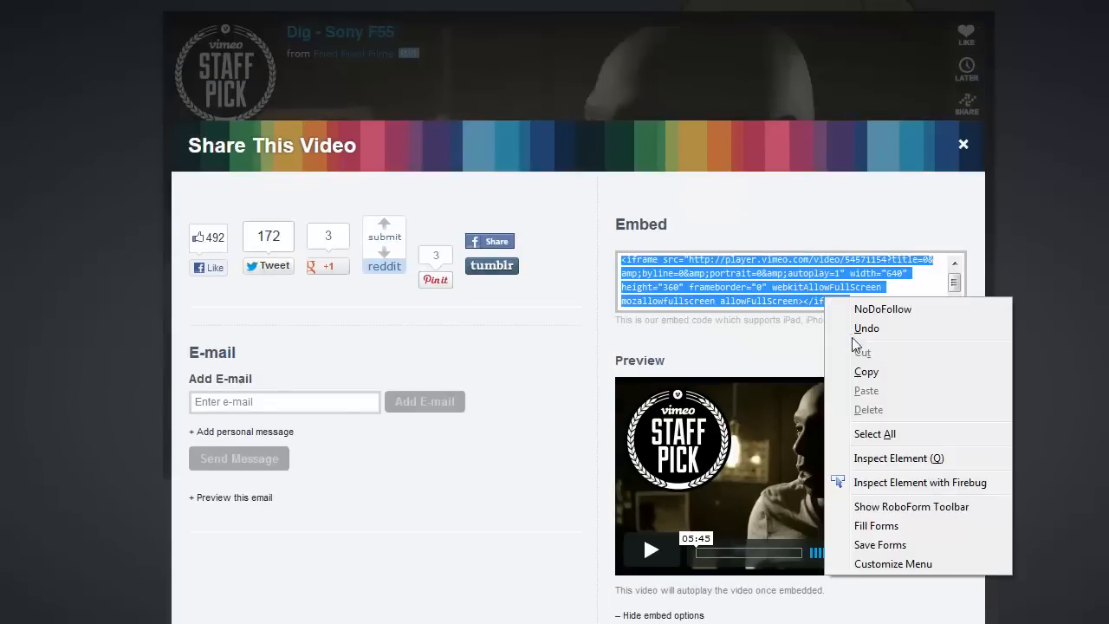
click(879, 370)
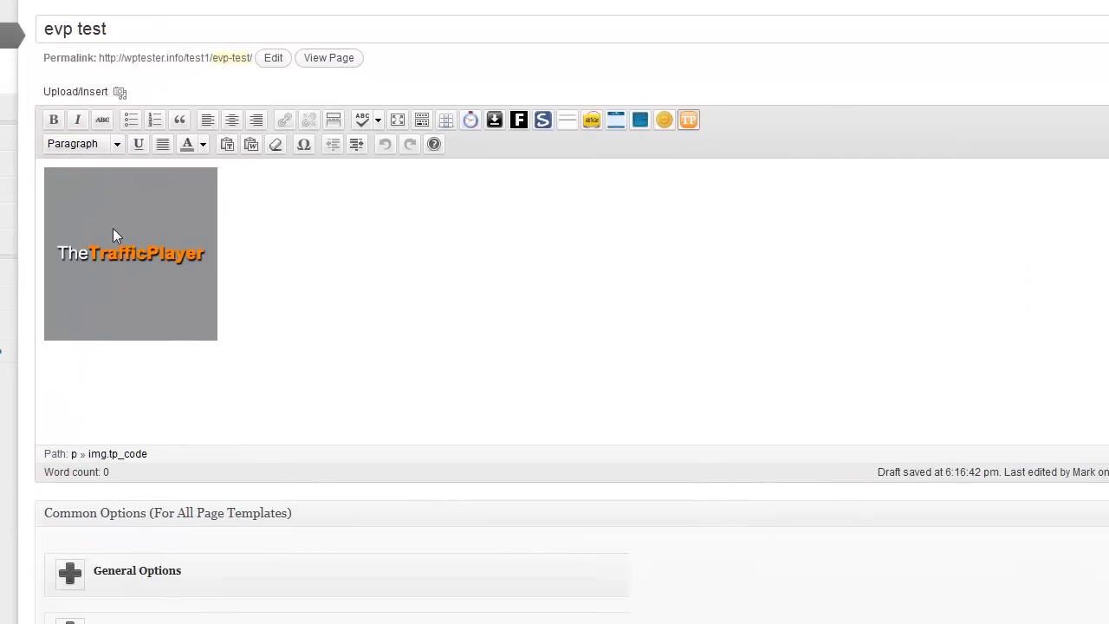
Back in the evp test page editor, reopen the Traffic Player video's settings and replace its embed code with the copied Vimeo iframe code.
click(112, 229)
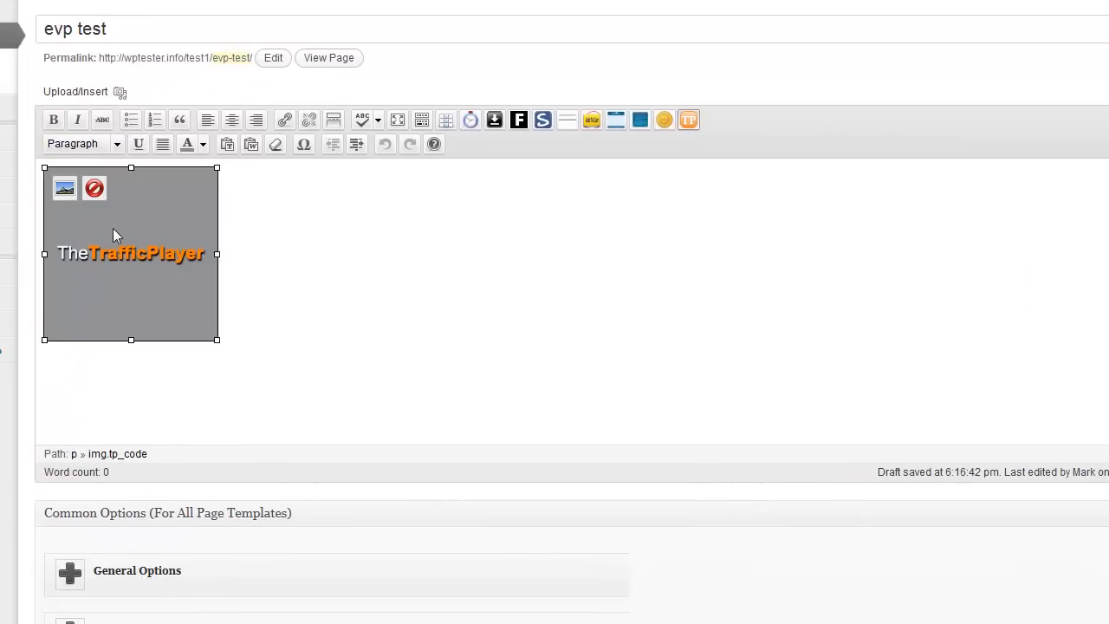
click(688, 120)
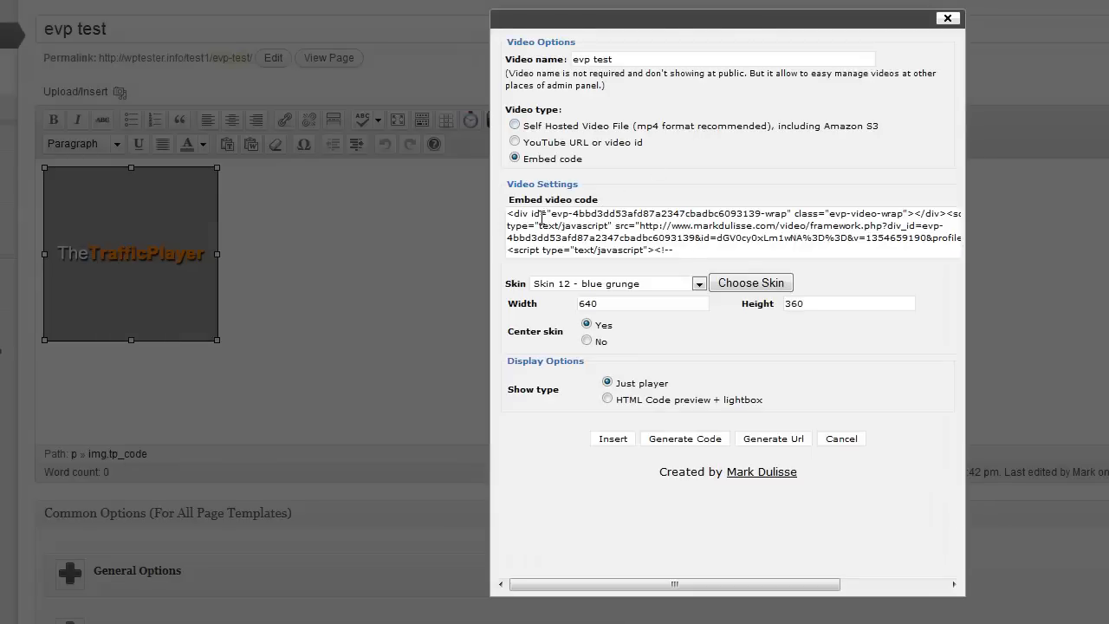
drag(508, 209, 976, 276)
key(BackSpace)
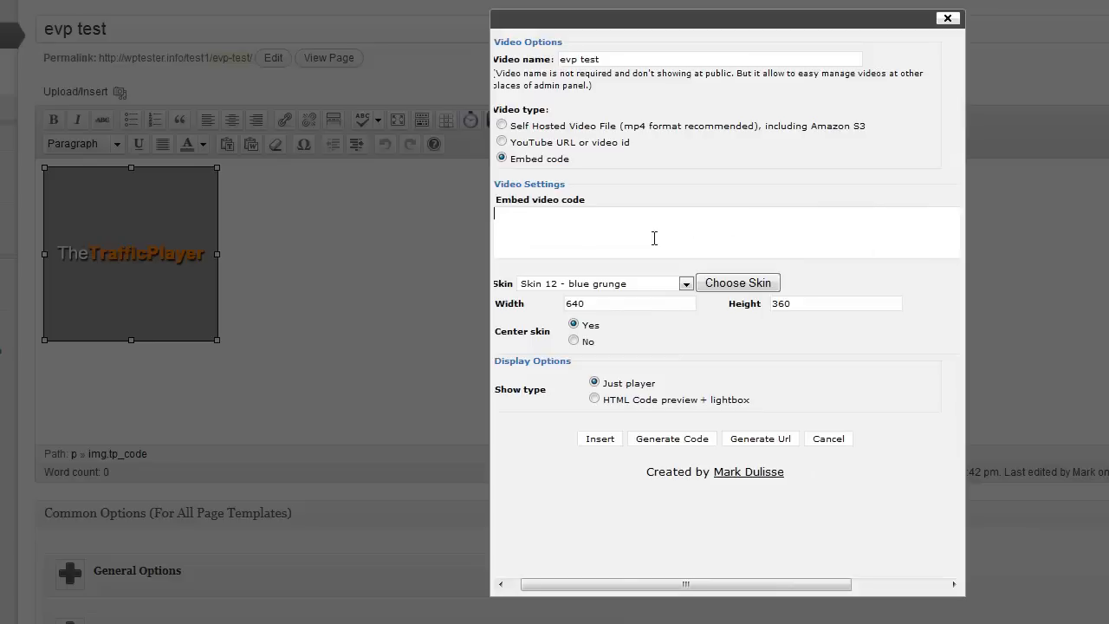
key(ctrl+v)
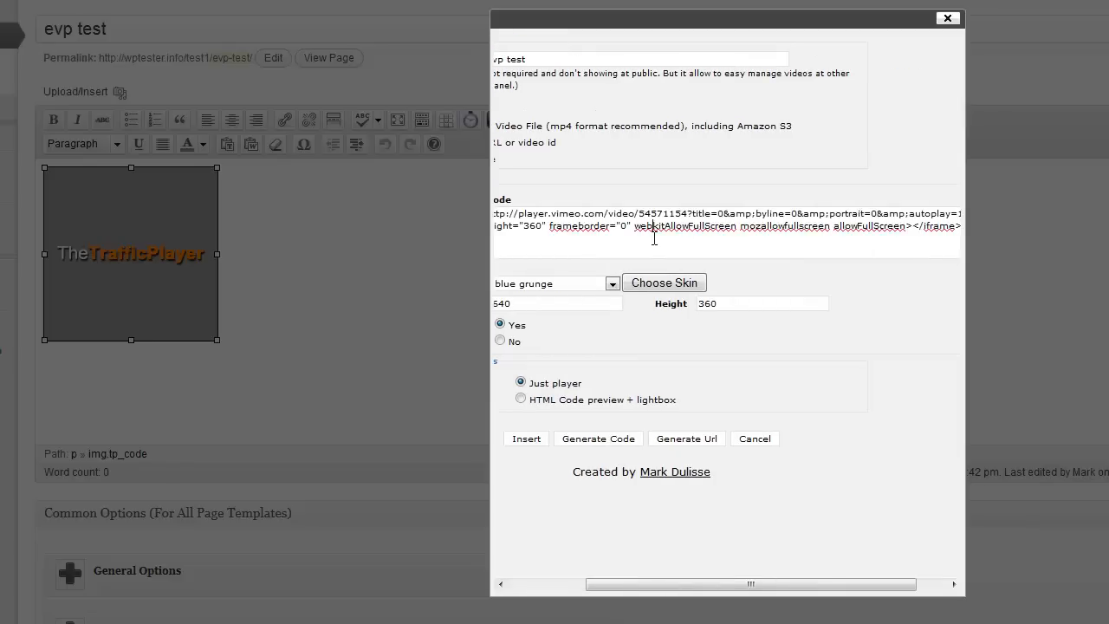
drag(747, 586, 668, 587)
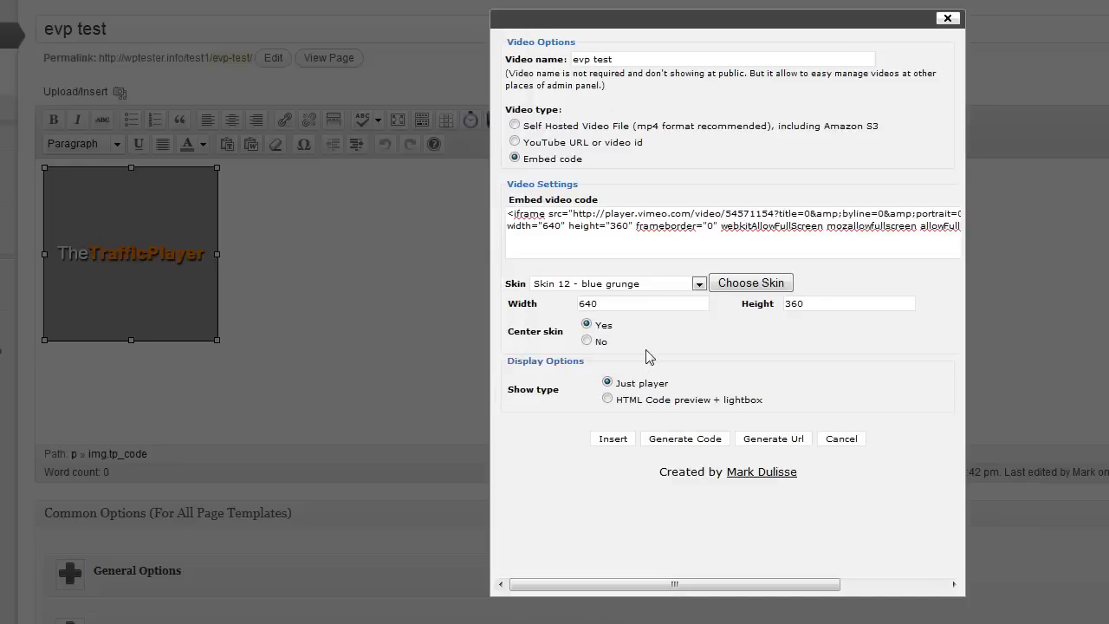
Reinsert the Vimeo video at 640 × 360 with "Skin 12 - blue grunge" and pause it on the live page.
click(620, 299)
drag(616, 305, 585, 305)
click(822, 307)
click(614, 439)
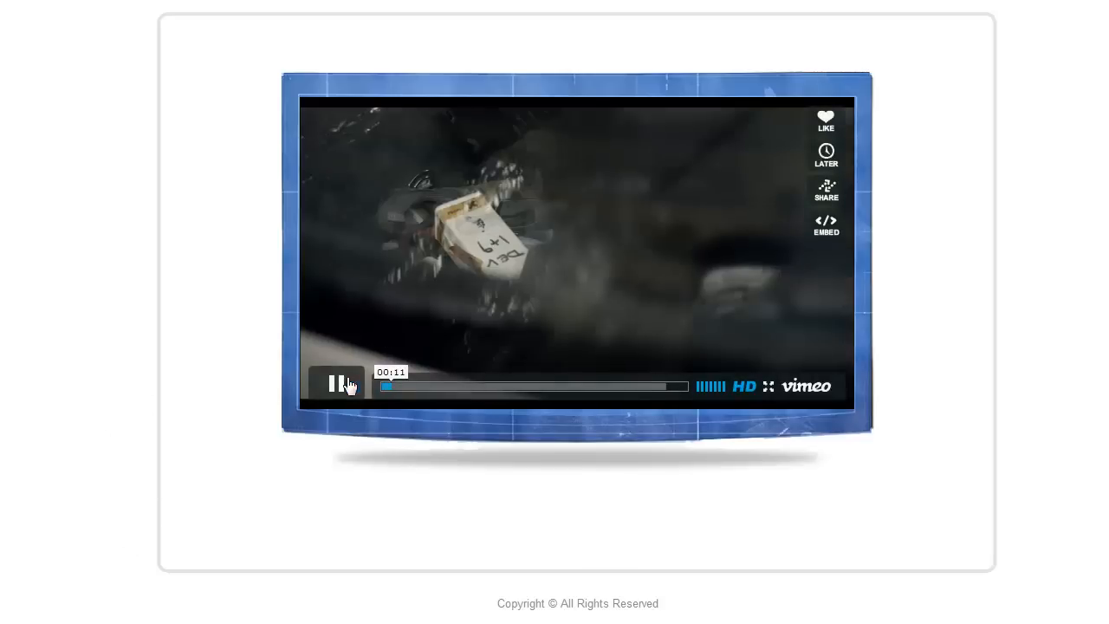
click(339, 386)
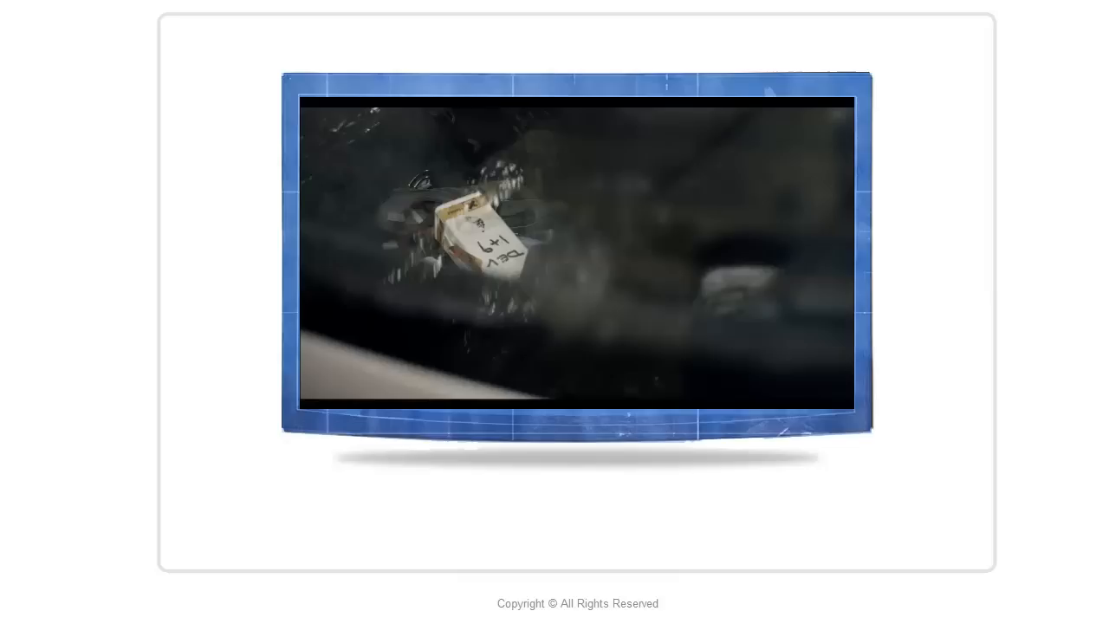